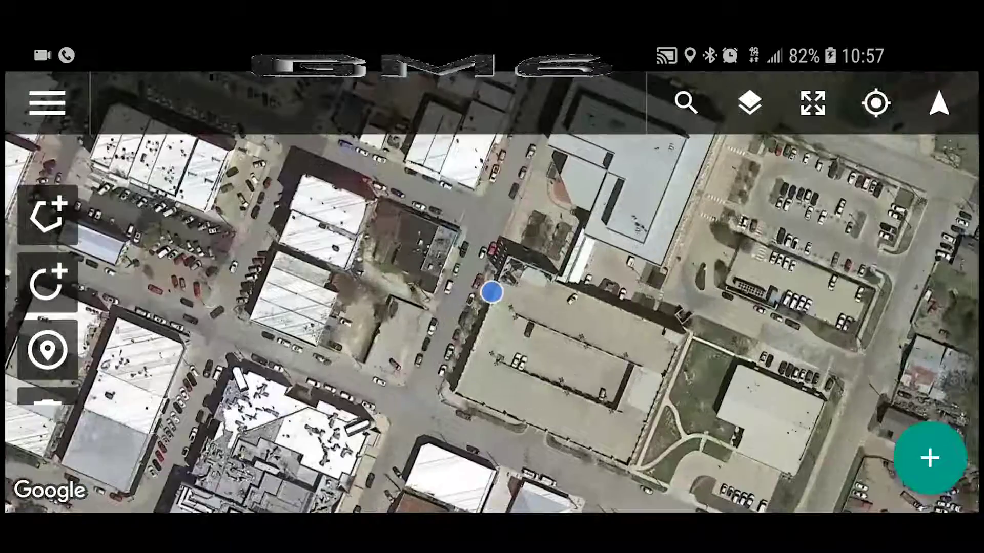
Draw a four-cornered survey polygon around the downtown blocks surrounding the central square
{"action": "scroll", "coordinate": [443, 402], "scroll_direction": "down", "scroll_amount": 3}
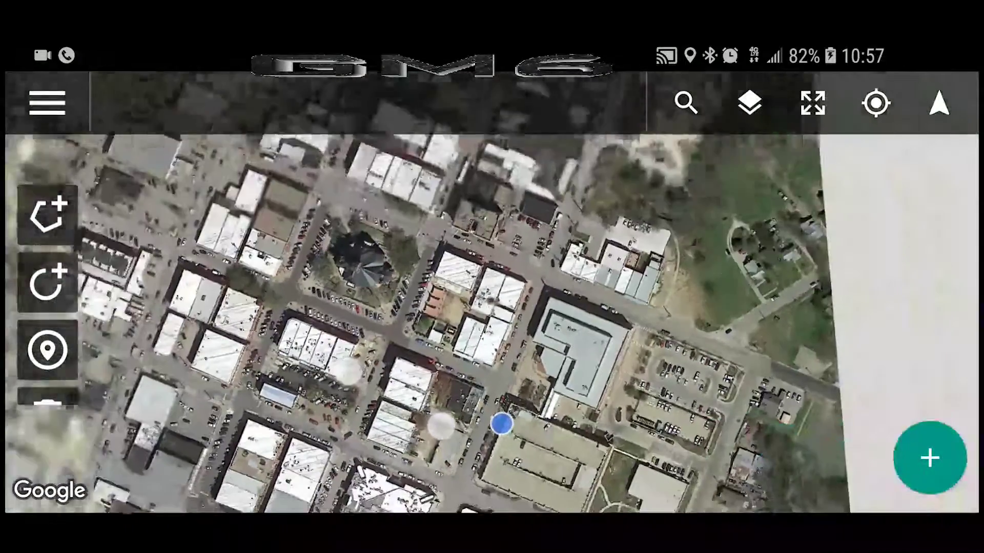
{"action": "scroll", "coordinate": [442, 384], "scroll_direction": "down", "scroll_amount": 2}
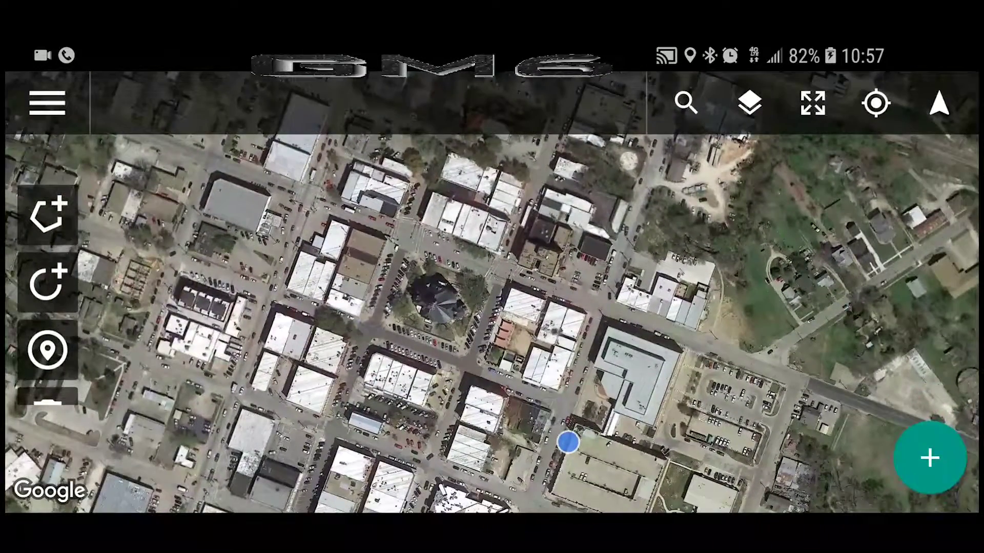
{"action": "left_click_drag", "start_coordinate": [511, 387], "coordinate": [533, 378]}
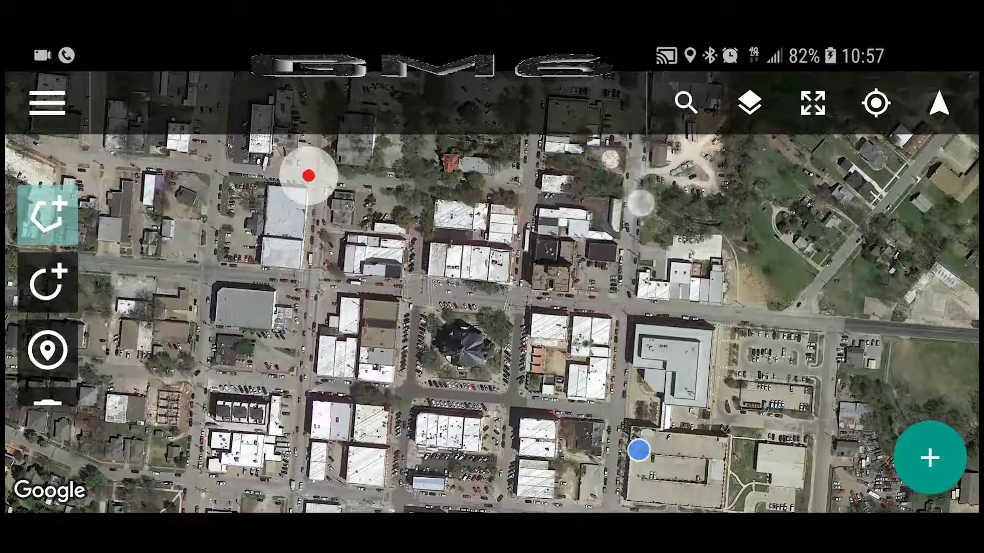
{"action": "left_click_drag", "start_coordinate": [492, 318], "coordinate": [433, 237]}
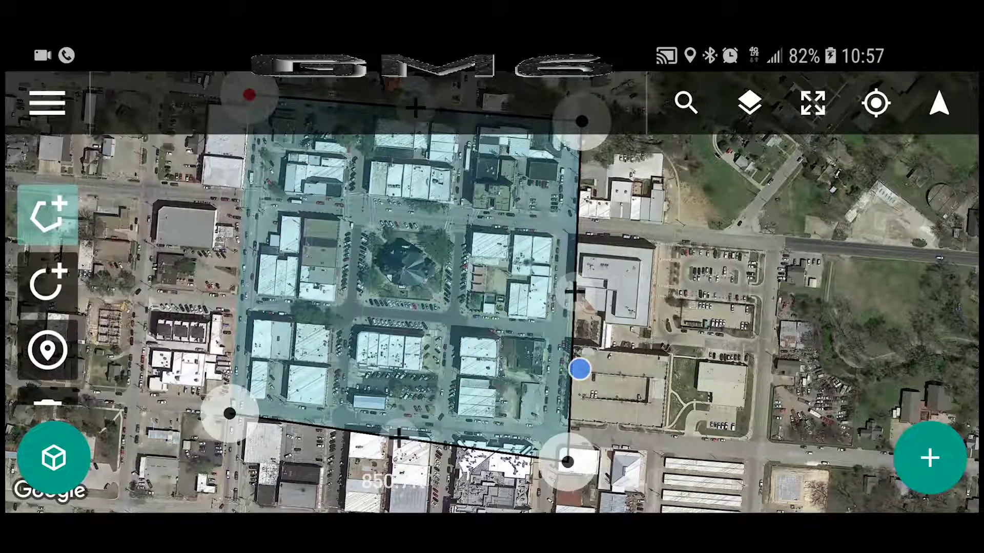
Move the survey polygon's lower-right corner onto the near edge of the white-roofed building below the parking garage
{"action": "left_click_drag", "start_coordinate": [697, 339], "coordinate": [760, 356]}
{"action": "scroll", "coordinate": [477, 347], "scroll_direction": "up", "scroll_amount": 2}
{"action": "left_click_drag", "start_coordinate": [684, 364], "coordinate": [729, 259]}
{"action": "scroll", "coordinate": [626, 377], "scroll_direction": "up", "scroll_amount": 5}
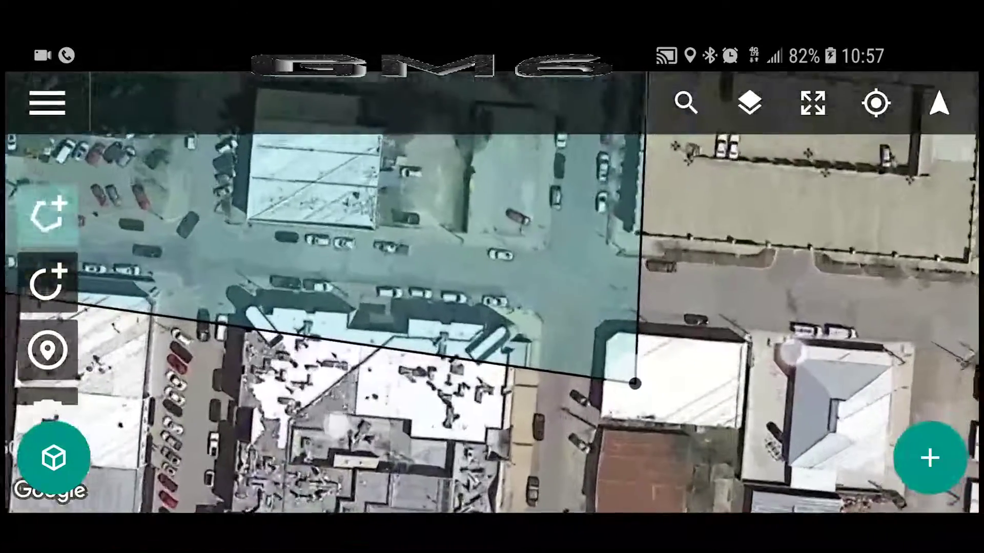
{"action": "left_click_drag", "start_coordinate": [626, 383], "coordinate": [635, 351]}
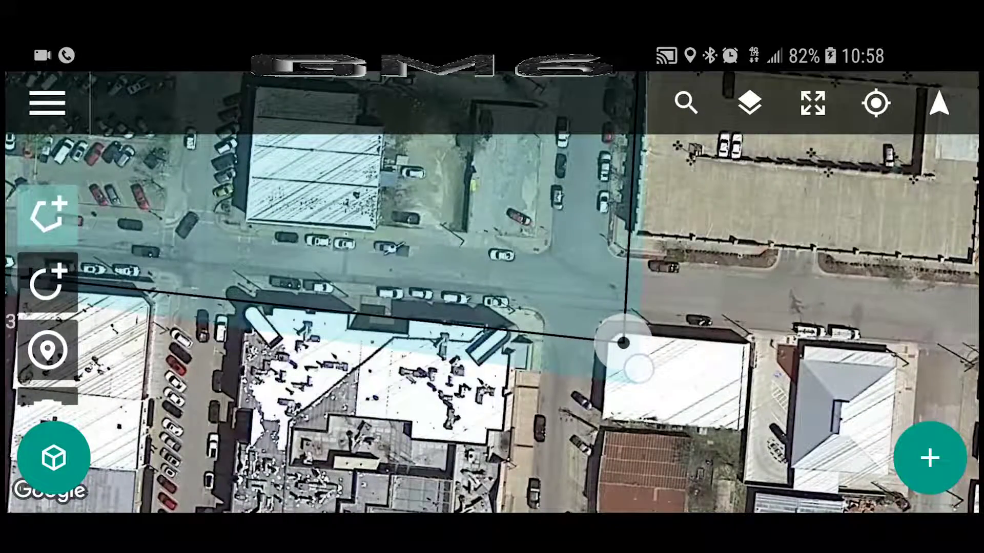
Reposition the survey polygon's lower-left corner beside the street intersection at the vacant lot
{"action": "left_click_drag", "start_coordinate": [371, 445], "coordinate": [738, 492]}
{"action": "left_click_drag", "start_coordinate": [330, 468], "coordinate": [727, 489]}
{"action": "left_click_drag", "start_coordinate": [310, 437], "coordinate": [366, 419]}
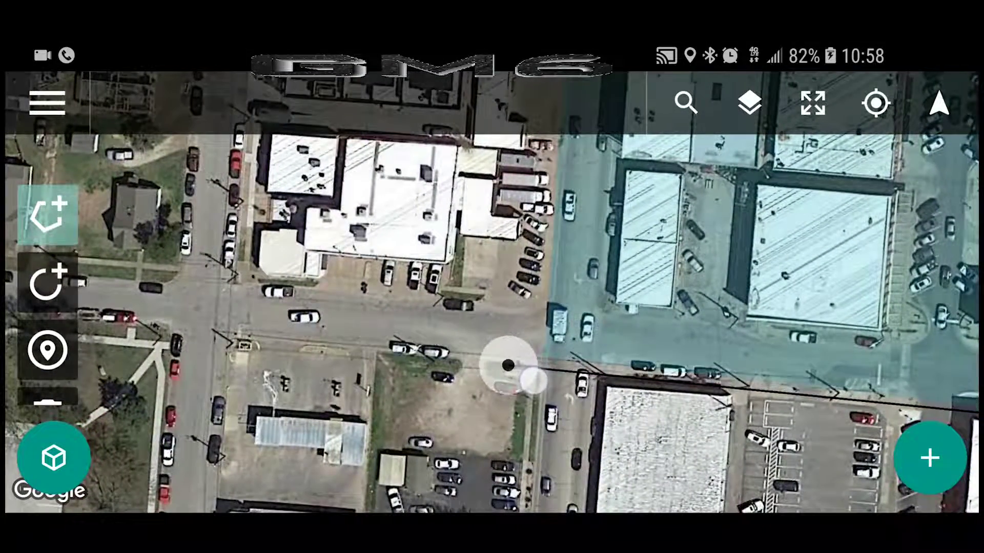
Adjust the survey polygon's two upper corners so they sit just past the streets bounding the downtown blocks
{"action": "left_click_drag", "start_coordinate": [507, 365], "coordinate": [267, 331]}
{"action": "left_click_drag", "start_coordinate": [266, 373], "coordinate": [249, 487]}
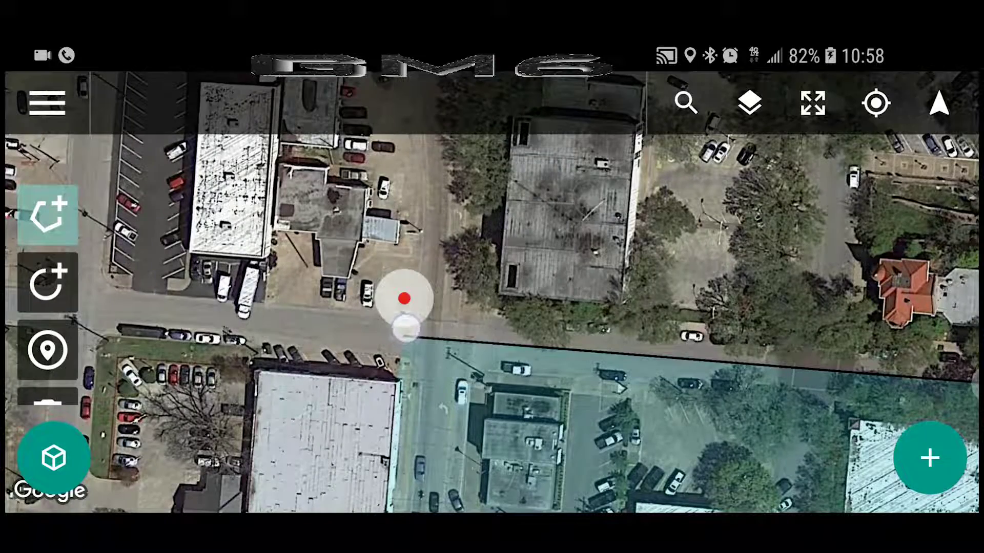
{"action": "left_click_drag", "start_coordinate": [666, 307], "coordinate": [374, 302]}
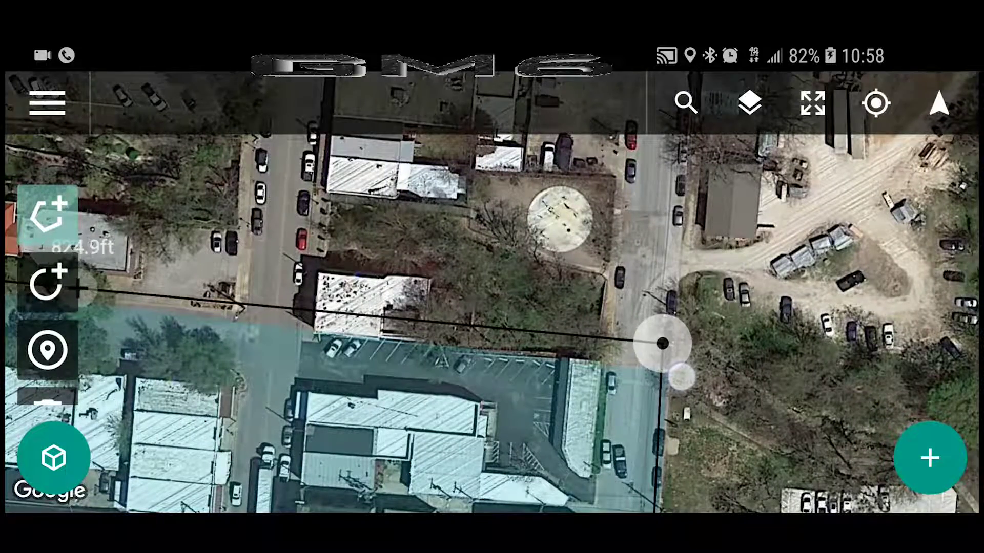
{"action": "scroll", "coordinate": [589, 307], "scroll_direction": "down", "scroll_amount": 8}
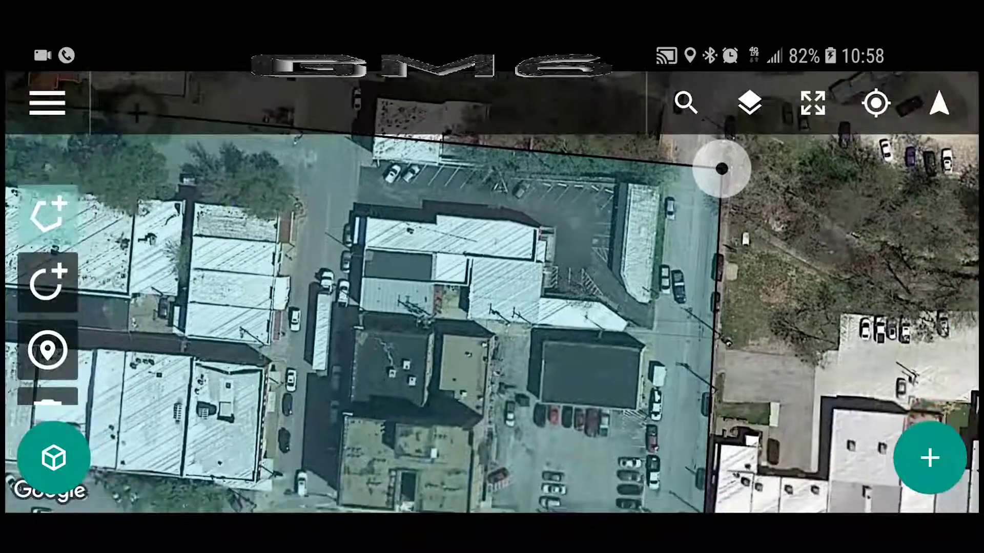
{"action": "scroll", "coordinate": [505, 294], "scroll_direction": "down", "scroll_amount": 2}
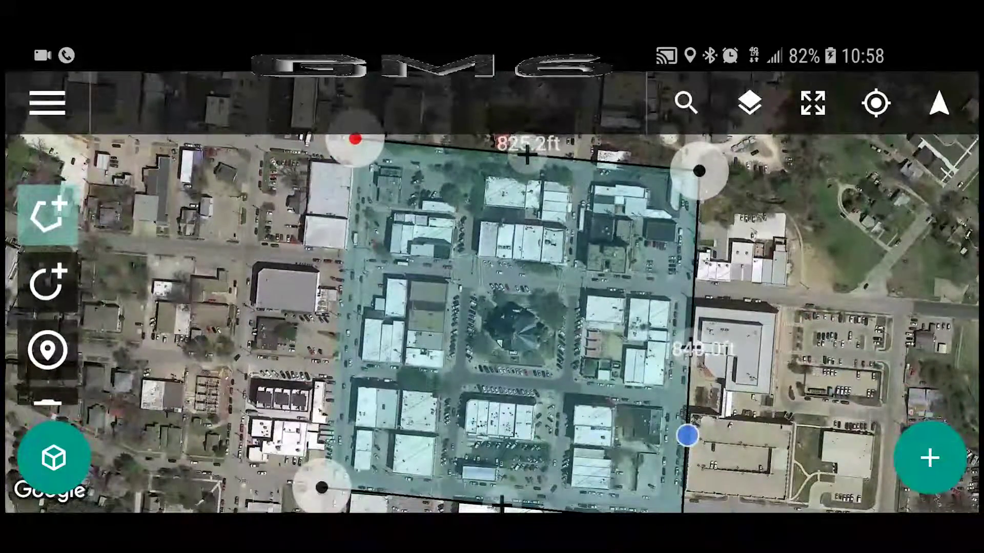
Create a Top Down mission for the survey polygon, with its liftoff point at the current location beside the parking garage
{"action": "left_click", "coordinate": [512, 307]}
{"action": "left_click", "coordinate": [930, 457]}
{"action": "left_click", "coordinate": [489, 302]}
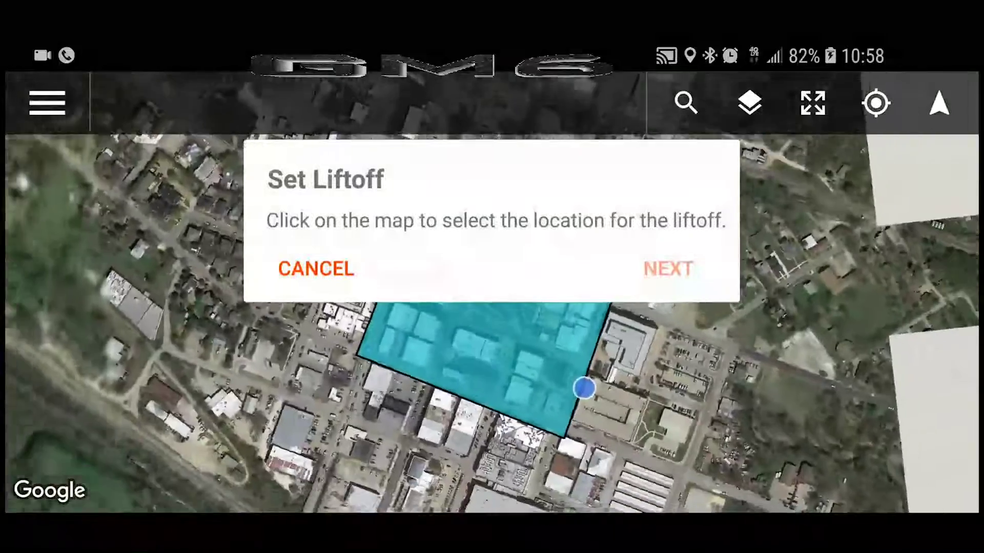
{"action": "scroll", "coordinate": [510, 469], "scroll_direction": "up", "scroll_amount": 5}
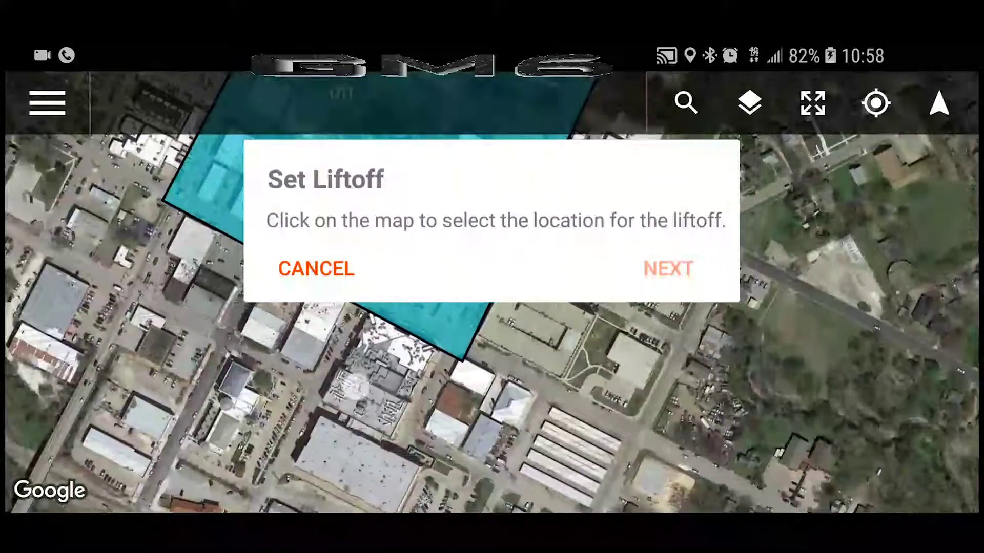
{"action": "scroll", "coordinate": [477, 430], "scroll_direction": "up", "scroll_amount": 2}
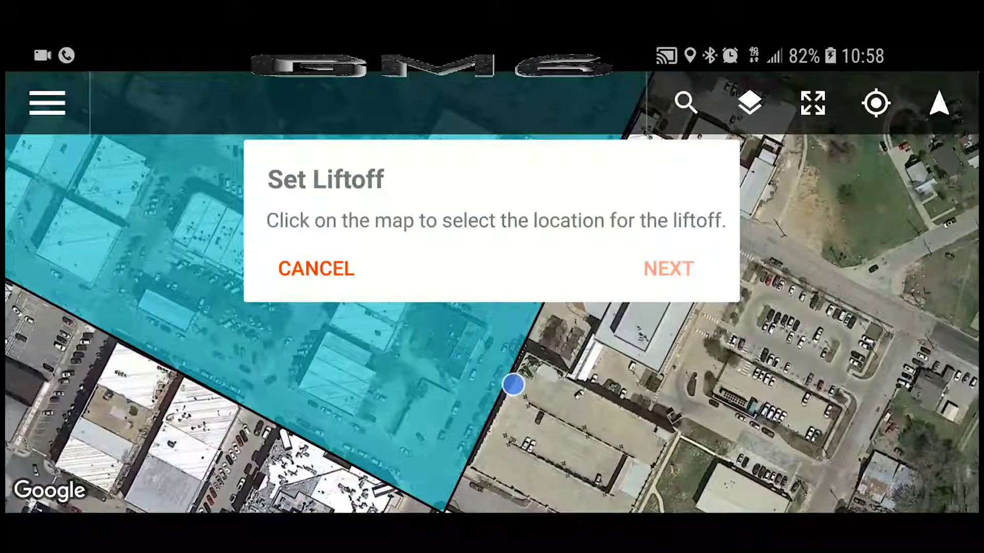
{"action": "left_click", "coordinate": [511, 381]}
{"action": "left_click", "coordinate": [662, 270]}
Set the mission's flight altitude to 300 ft and turn off the optimal flight direction computation
{"action": "left_click", "coordinate": [543, 268]}
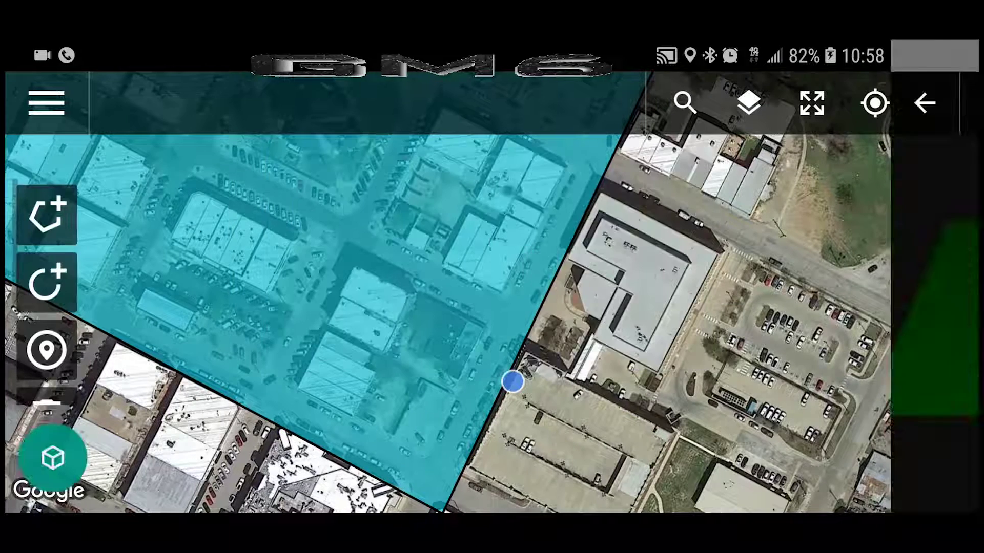
{"action": "left_click", "coordinate": [542, 244]}
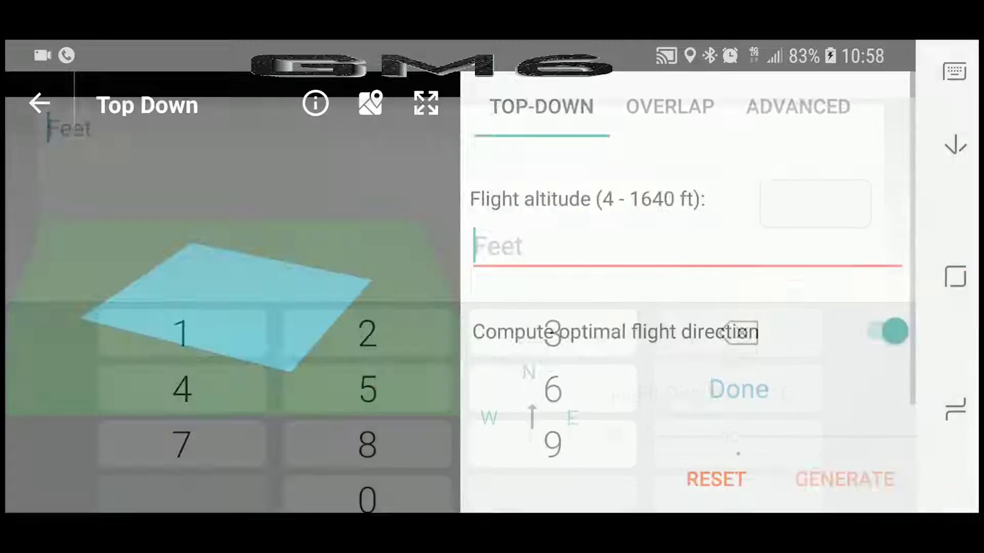
{"action": "type", "text": "300"}
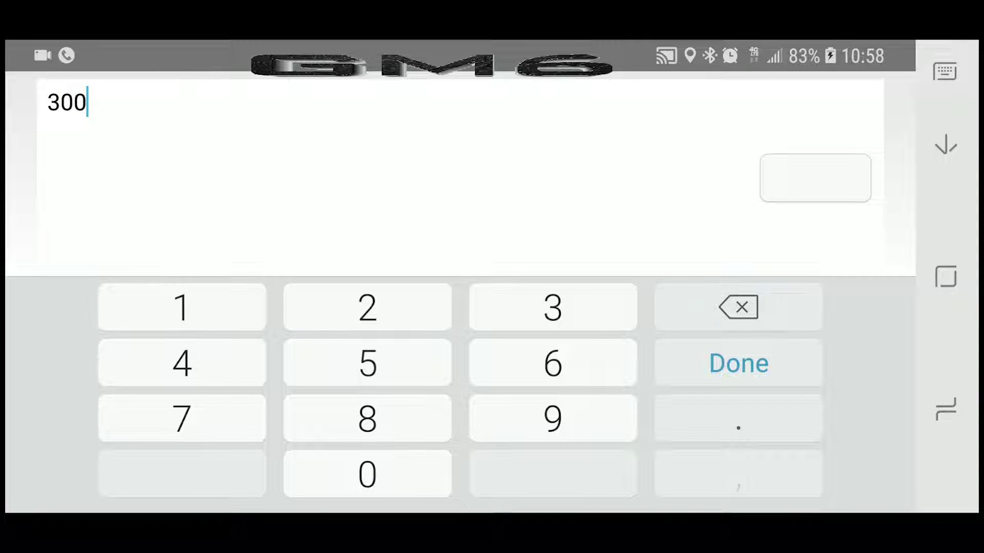
{"action": "left_click", "coordinate": [738, 364]}
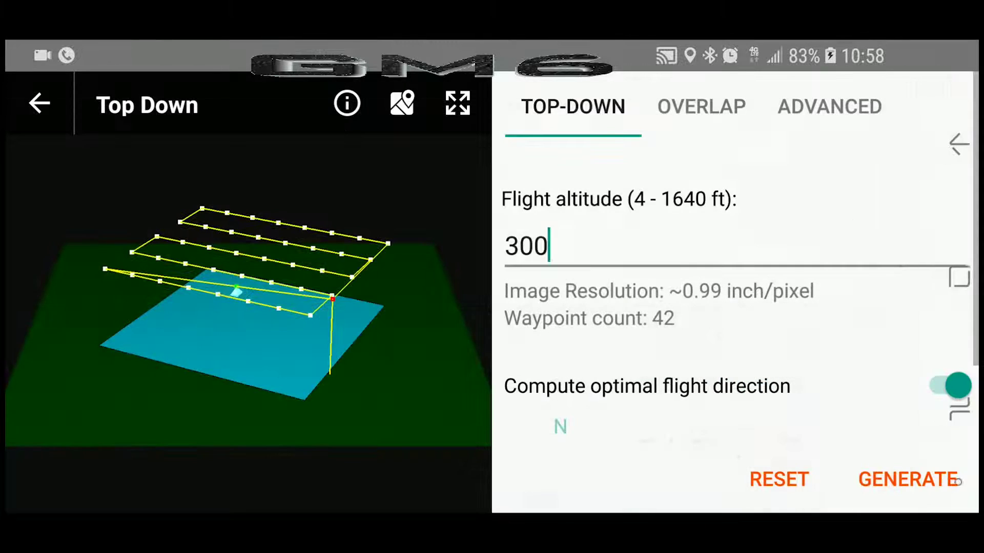
{"action": "mouse_move", "coordinate": [594, 322]}
{"action": "left_mouse_down"}
{"action": "mouse_move", "coordinate": [584, 202]}
{"action": "mouse_move", "coordinate": [585, 313]}
{"action": "left_mouse_up"}
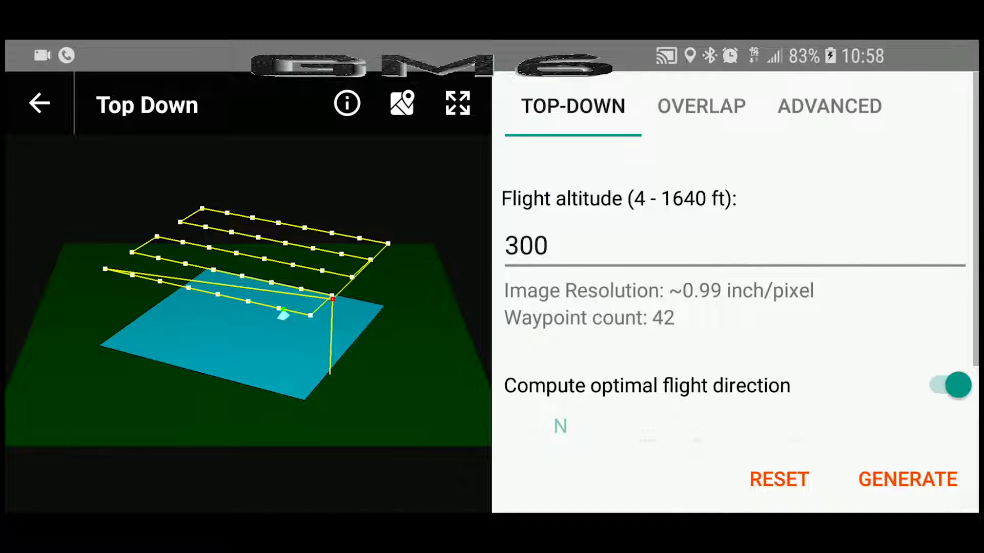
{"action": "left_click", "coordinate": [951, 385]}
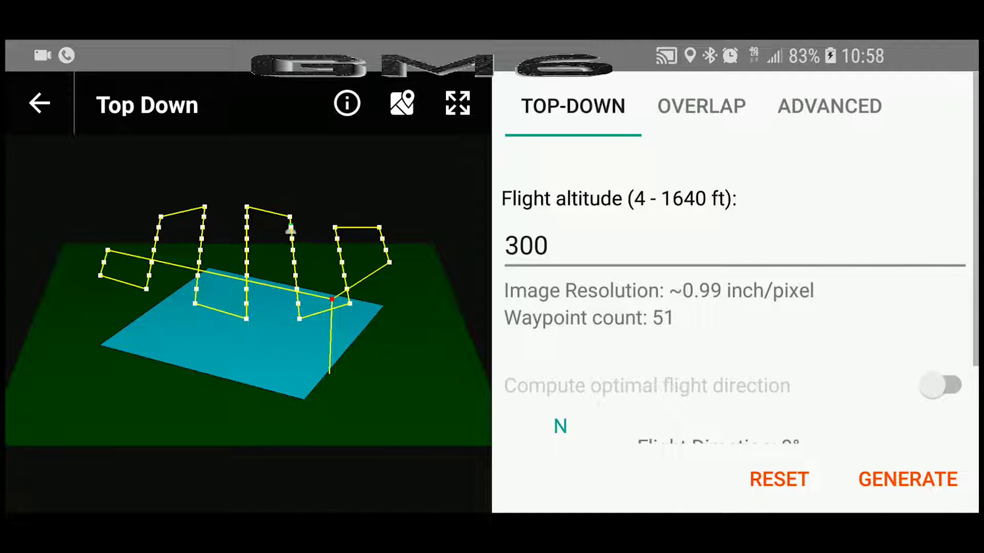
Turn off the default downward gimbal pitch in the mission's advanced settings
{"action": "left_click", "coordinate": [829, 106]}
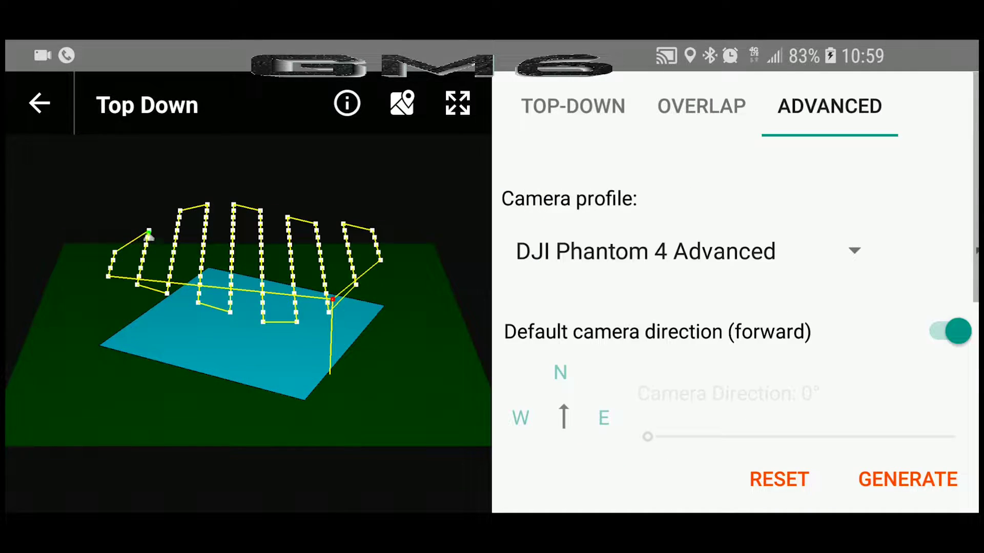
{"action": "left_click_drag", "start_coordinate": [588, 329], "coordinate": [597, 151]}
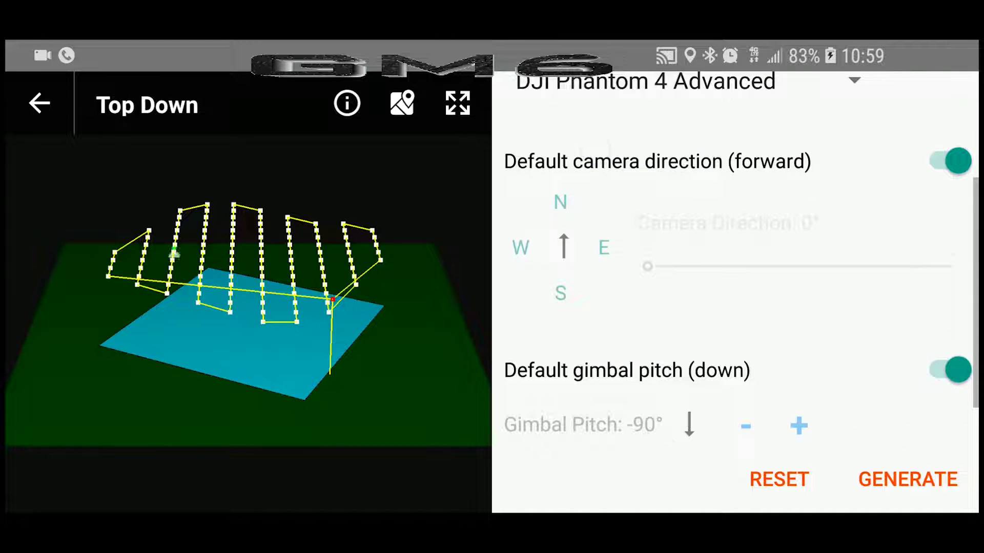
{"action": "left_click_drag", "start_coordinate": [561, 288], "coordinate": [560, 227]}
{"action": "left_click", "coordinate": [799, 367]}
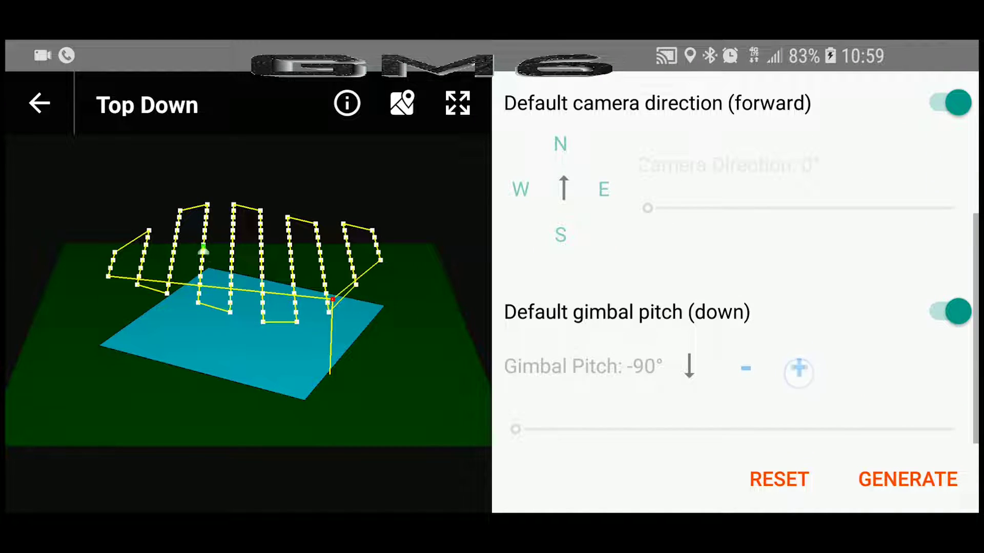
{"action": "left_click", "coordinate": [950, 312]}
Fine-tune the gimbal pitch by raising it several increments and lowering it a few
{"action": "left_click", "coordinate": [808, 372]}
{"action": "left_click", "coordinate": [822, 380]}
{"action": "left_click", "coordinate": [815, 382]}
{"action": "left_click", "coordinate": [815, 381]}
{"action": "left_click", "coordinate": [819, 372]}
{"action": "left_click", "coordinate": [819, 372]}
{"action": "left_click", "coordinate": [820, 373]}
{"action": "left_click", "coordinate": [817, 372]}
{"action": "left_click", "coordinate": [817, 377]}
{"action": "left_click", "coordinate": [738, 373]}
{"action": "left_click", "coordinate": [745, 369]}
{"action": "left_click", "coordinate": [746, 369]}
{"action": "left_click", "coordinate": [750, 370]}
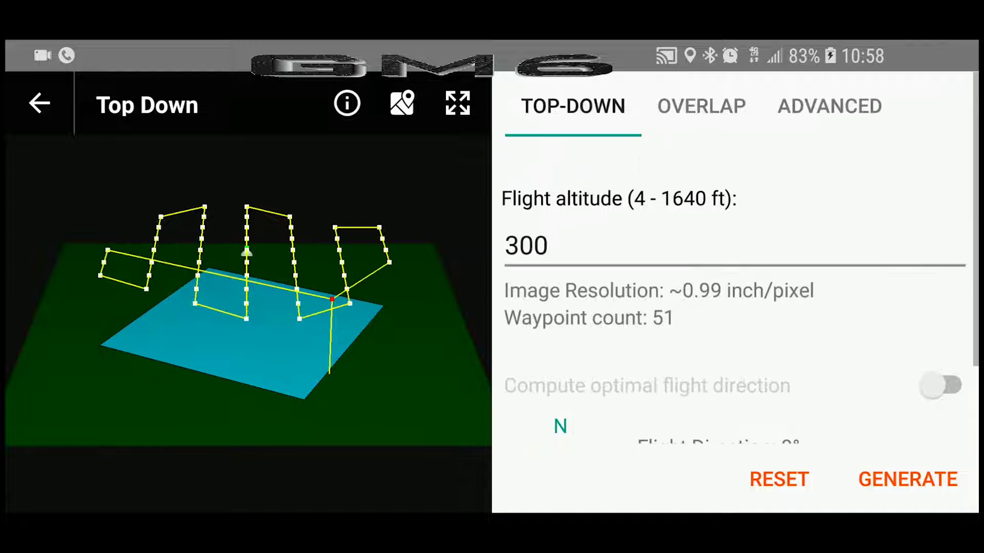
Set both the horizontal (side) and vertical (forward) image overlap to 75%
{"action": "left_click", "coordinate": [701, 106]}
{"action": "left_click_drag", "start_coordinate": [799, 266], "coordinate": [863, 259]}
{"action": "left_click_drag", "start_coordinate": [768, 374], "coordinate": [863, 373]}
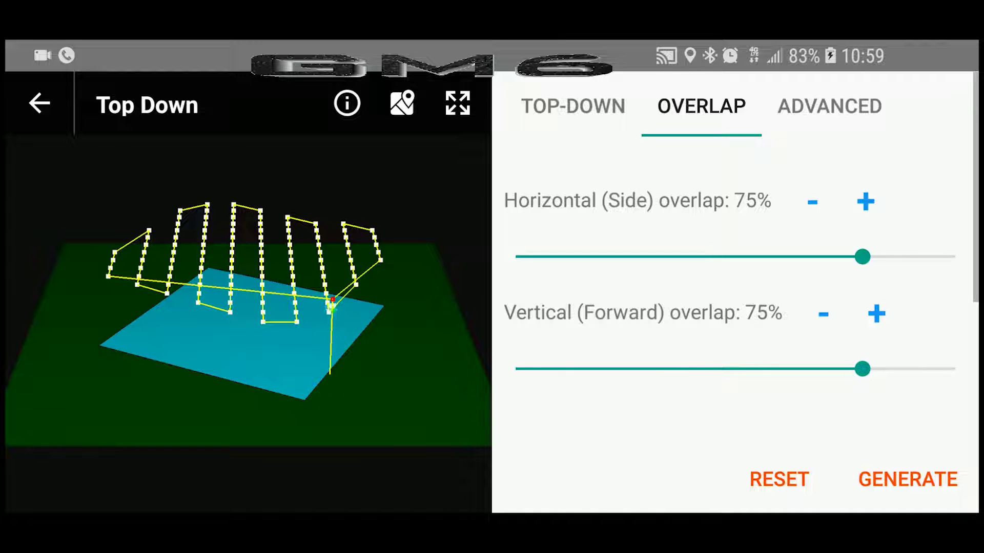
Check the advanced camera settings, generate the Top Down mission and inspect its coverage on the map
{"action": "left_click", "coordinate": [829, 106]}
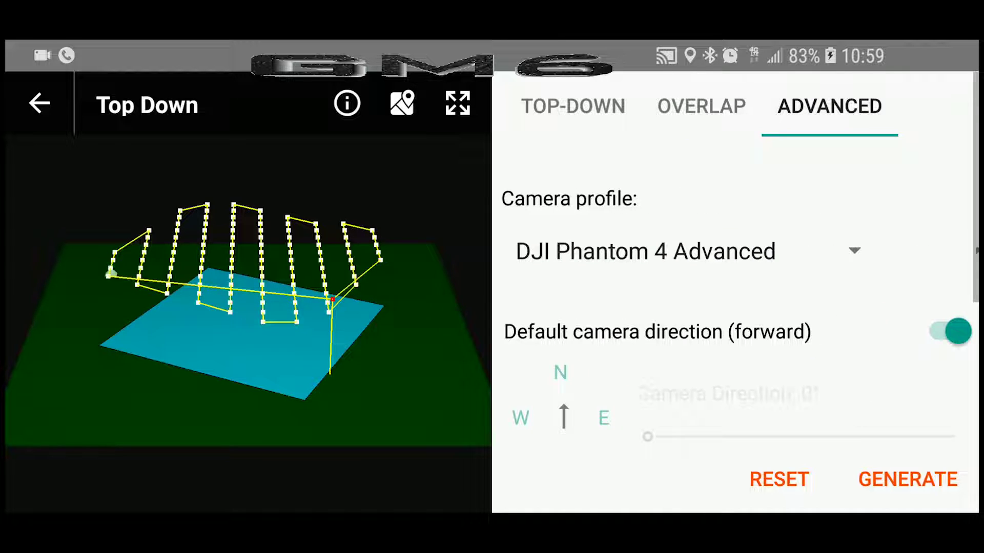
{"action": "scroll", "coordinate": [733, 328], "scroll_direction": "down", "scroll_amount": 5}
{"action": "left_click", "coordinate": [907, 478]}
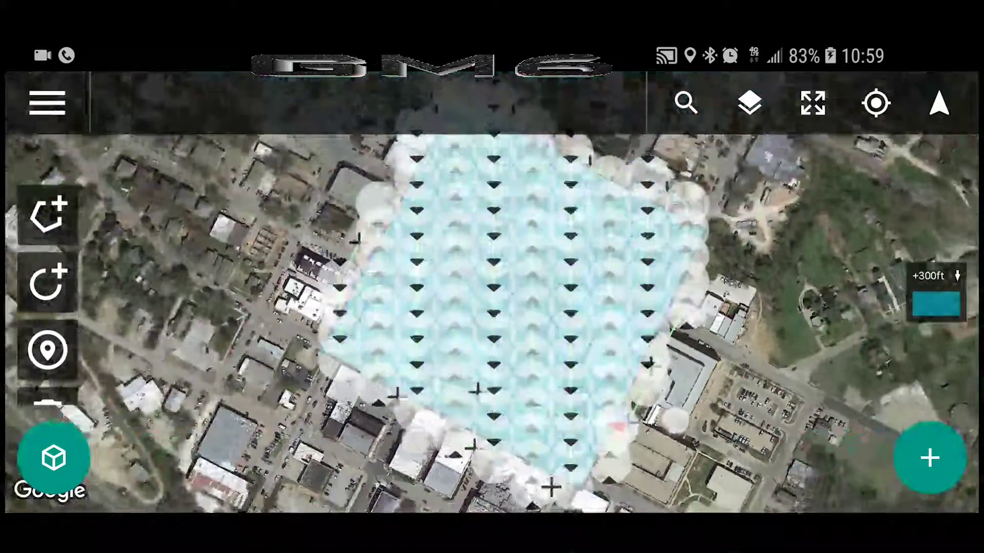
{"action": "left_click_drag", "start_coordinate": [675, 420], "coordinate": [692, 414]}
{"action": "left_click_drag", "start_coordinate": [792, 382], "coordinate": [788, 439]}
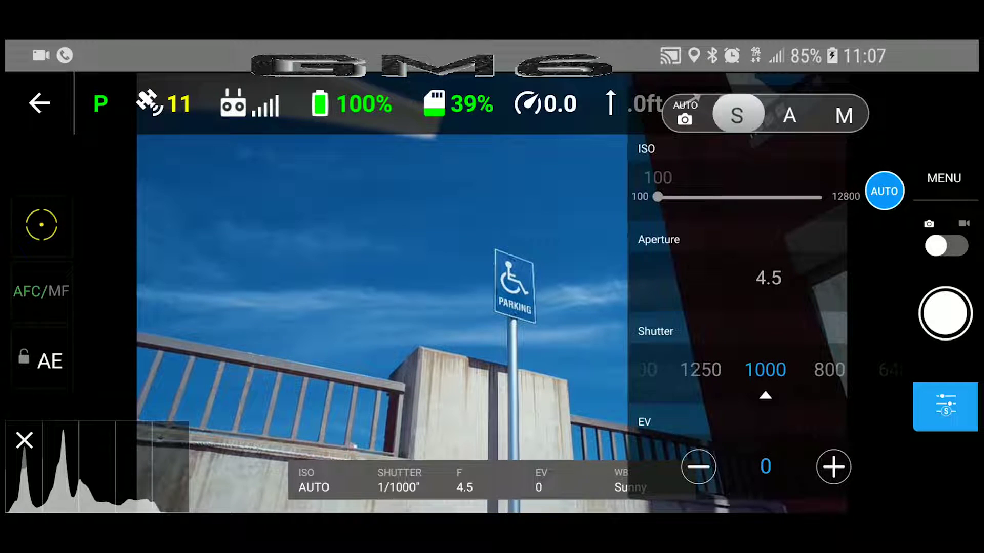
Set the drone camera's exposure compensation to -0.3 EV and its white balance to Sunny
{"action": "left_click", "coordinate": [698, 467]}
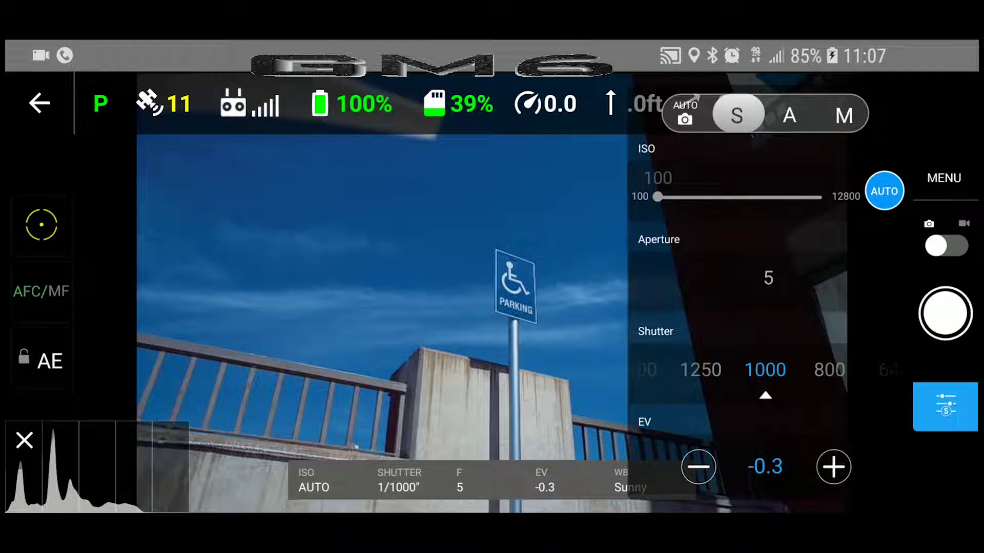
{"action": "left_click", "coordinate": [942, 191]}
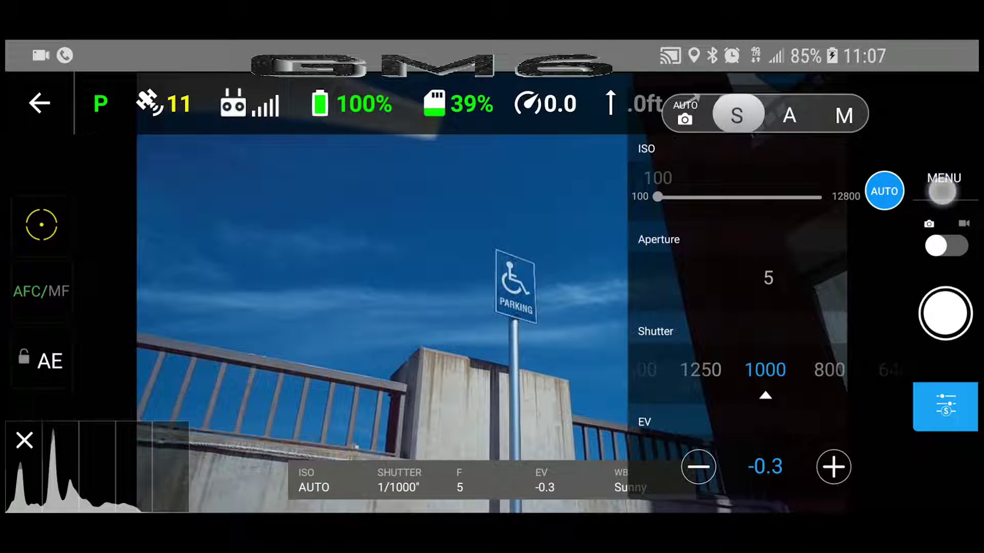
{"action": "left_click", "coordinate": [942, 192]}
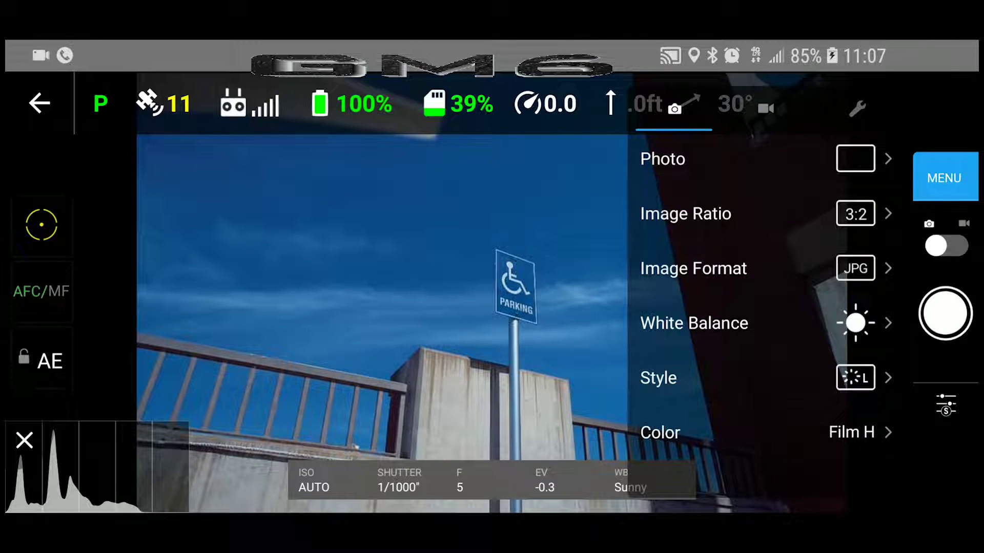
{"action": "left_click", "coordinate": [694, 322]}
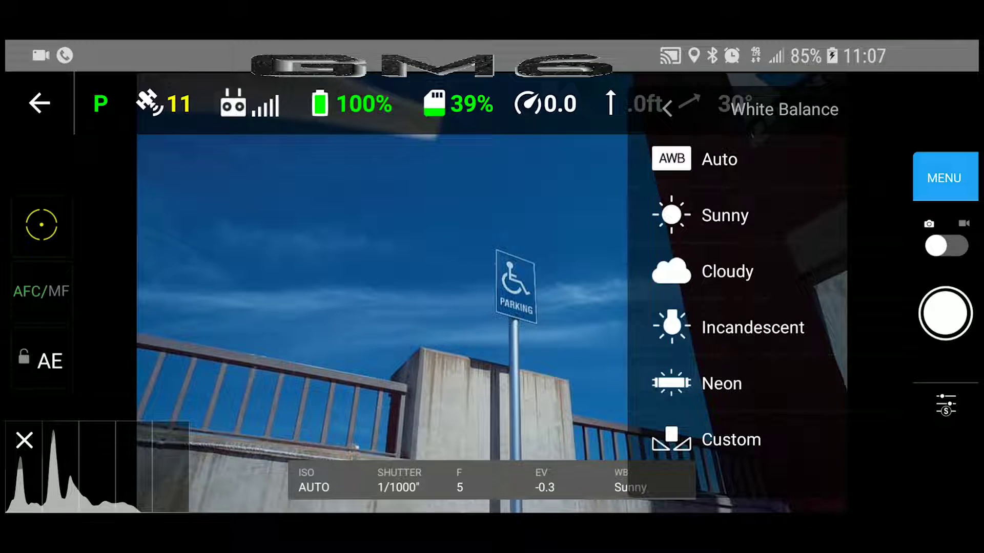
{"action": "left_click", "coordinate": [725, 215]}
{"action": "left_click", "coordinate": [666, 109]}
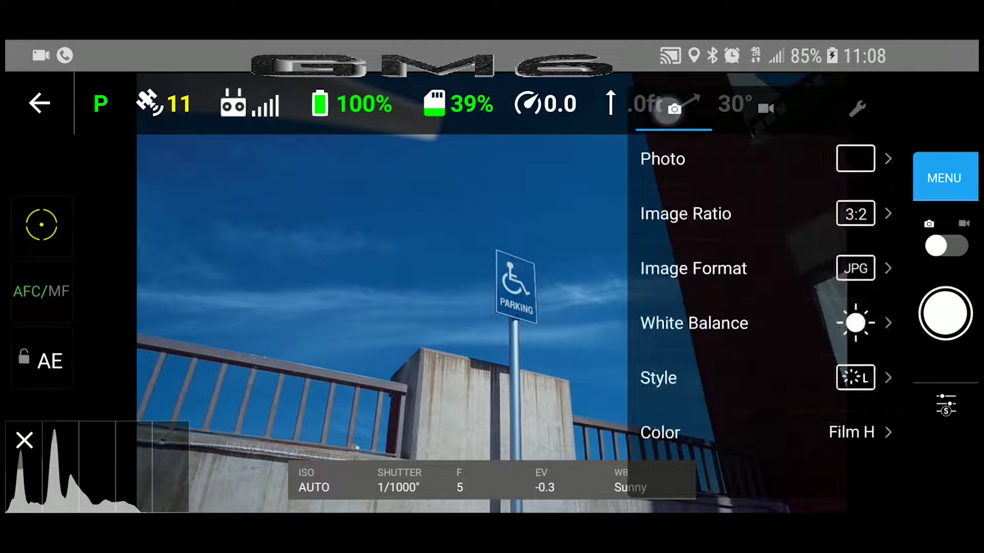
Look through the color profiles available for the drone camera
{"action": "left_click", "coordinate": [849, 436]}
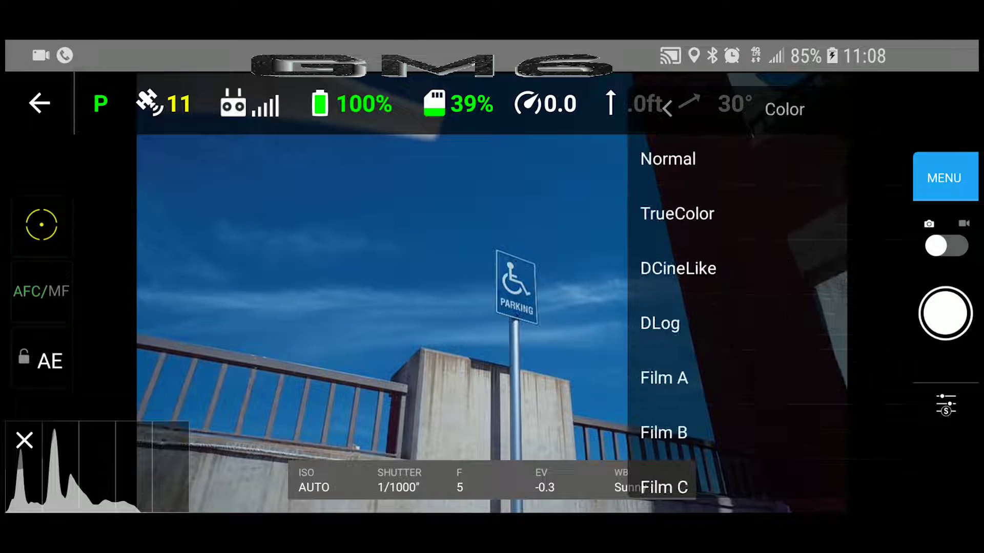
{"action": "scroll", "coordinate": [695, 412], "scroll_direction": "down", "scroll_amount": 5}
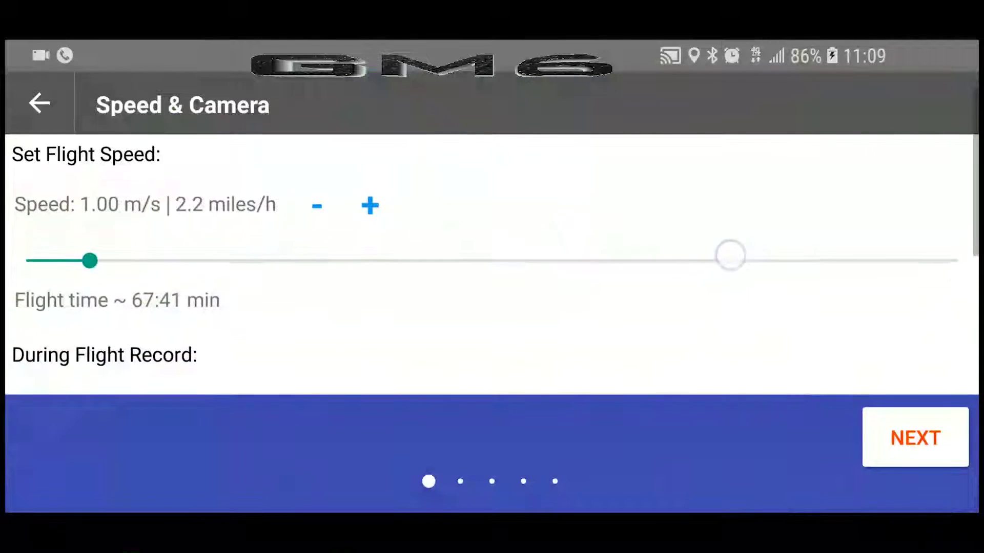
Raise the flight speed for a flight time of about 8:24 min and record images every x seconds at the shortest trigger interval
{"action": "left_click_drag", "start_coordinate": [88, 246], "coordinate": [470, 246]}
{"action": "scroll", "coordinate": [718, 290], "scroll_direction": "down", "scroll_amount": 3}
{"action": "left_click", "coordinate": [208, 259]}
{"action": "left_click", "coordinate": [149, 365]}
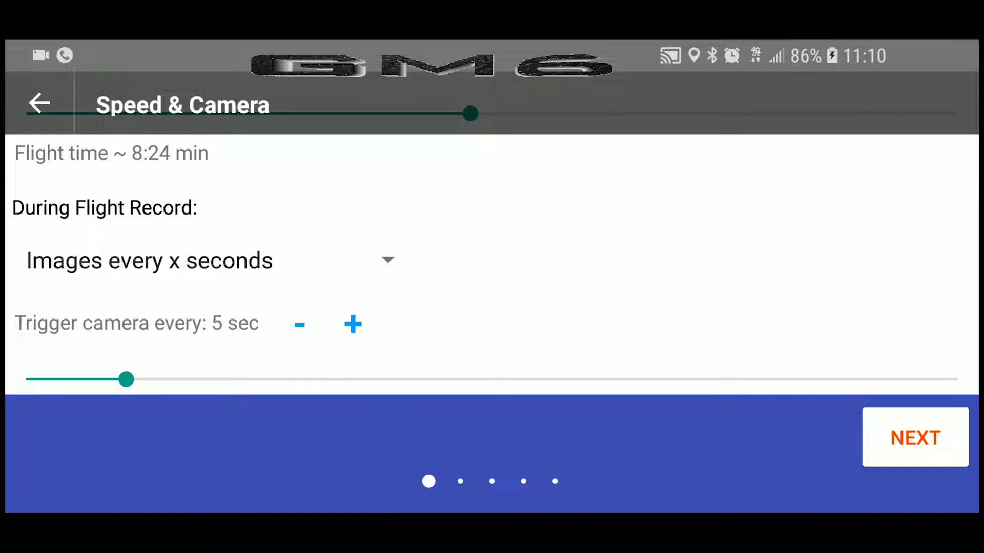
{"action": "left_click_drag", "start_coordinate": [126, 379], "coordinate": [26, 380]}
{"action": "scroll", "coordinate": [619, 219], "scroll_direction": "down", "scroll_amount": 4}
{"action": "scroll", "coordinate": [743, 165], "scroll_direction": "up", "scroll_amount": 5}
Advance through the remaining mission pages to the drone launch page and review the pre-flight status list
{"action": "left_click", "coordinate": [915, 437]}
{"action": "scroll", "coordinate": [727, 244], "scroll_direction": "down", "scroll_amount": 3}
{"action": "left_click", "coordinate": [230, 199]}
{"action": "scroll", "coordinate": [727, 244], "scroll_direction": "down", "scroll_amount": 1}
{"action": "left_click", "coordinate": [170, 249]}
{"action": "left_click", "coordinate": [169, 352]}
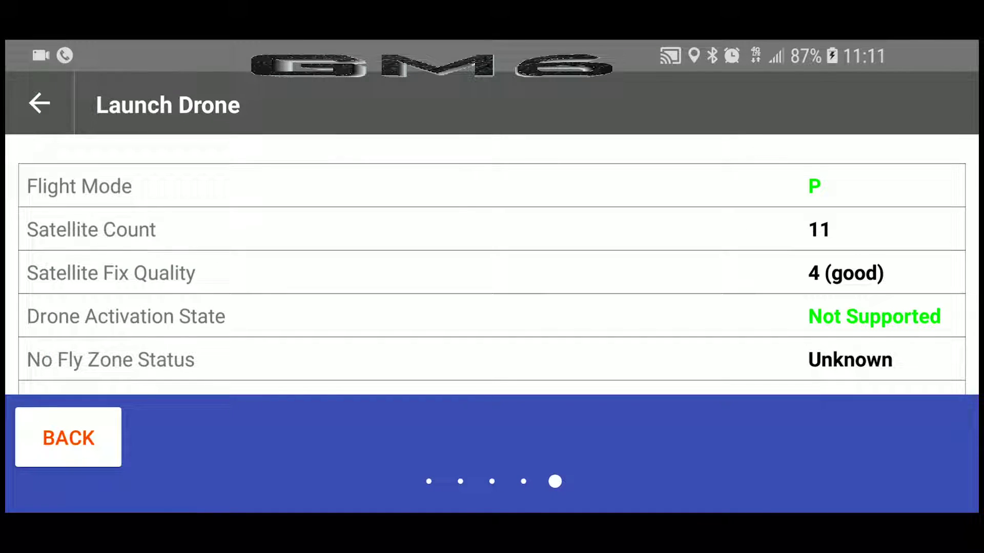
{"action": "scroll", "coordinate": [492, 241], "scroll_direction": "down", "scroll_amount": 1}
{"action": "scroll", "coordinate": [285, 200], "scroll_direction": "down", "scroll_amount": 2}
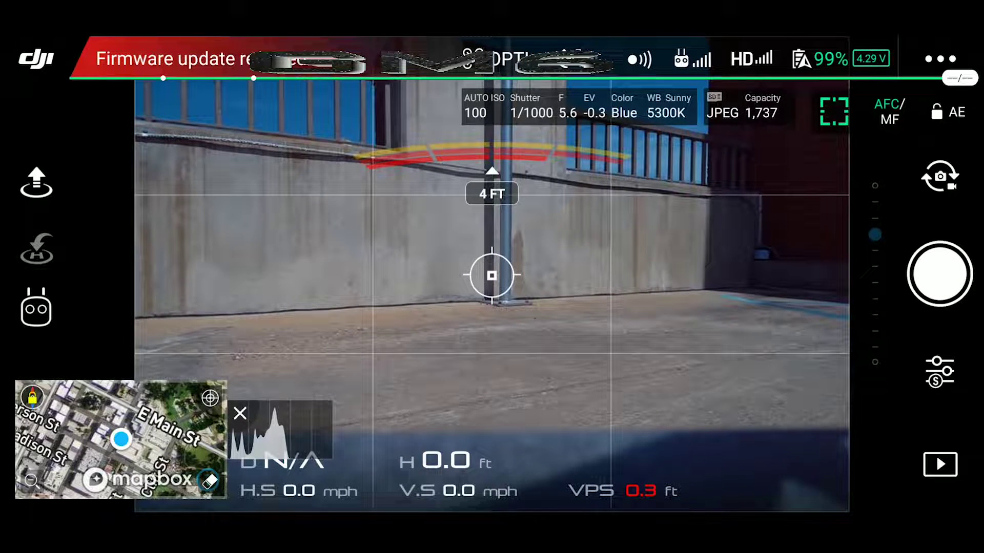
Switch to the DJI flight app, open the camera settings and adjust the shutter speed to 1/800
{"action": "left_click", "coordinate": [939, 371]}
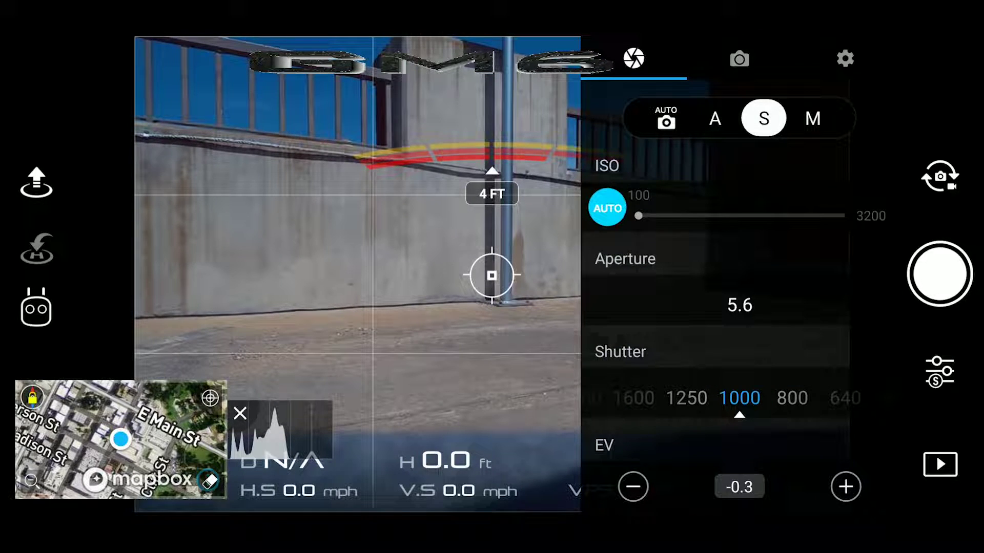
{"action": "left_click_drag", "start_coordinate": [727, 399], "coordinate": [665, 415]}
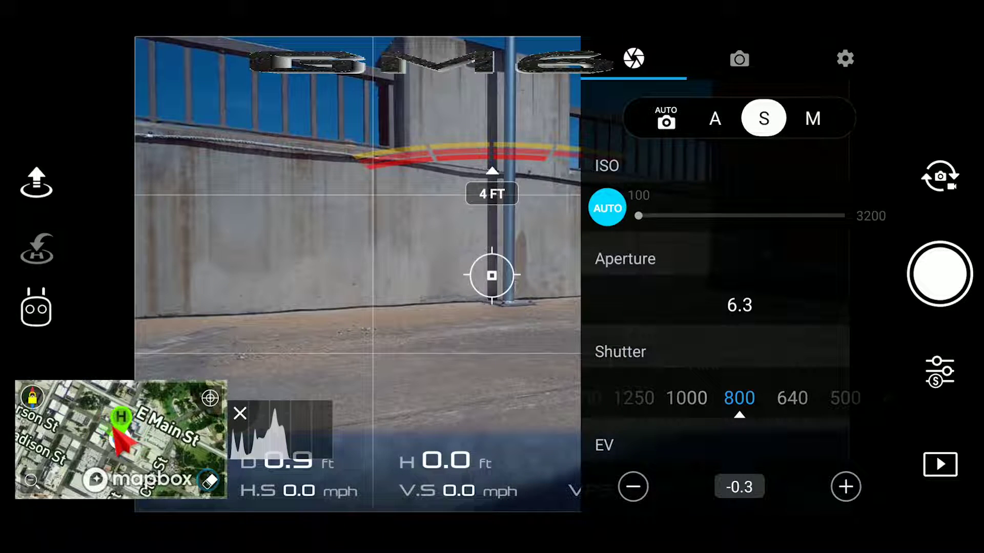
{"action": "mouse_move", "coordinate": [710, 399]}
{"action": "left_mouse_down"}
{"action": "mouse_move", "coordinate": [784, 421]}
{"action": "mouse_move", "coordinate": [736, 397]}
{"action": "left_mouse_up"}
Check the photo and general camera settings and set the Focus Peaking Threshold to Standard
{"action": "left_click", "coordinate": [740, 59]}
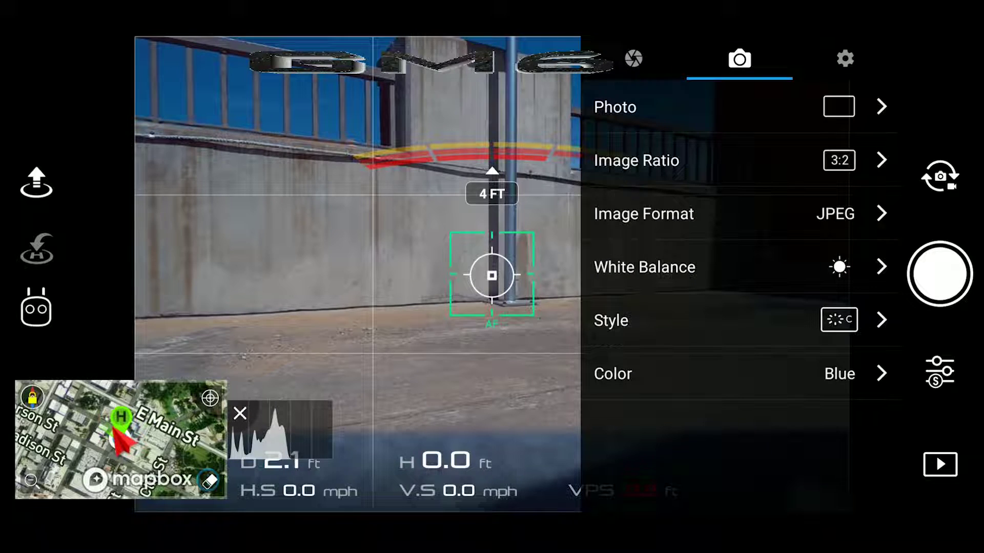
{"action": "left_click", "coordinate": [845, 59]}
{"action": "left_click_drag", "start_coordinate": [634, 349], "coordinate": [634, 198]}
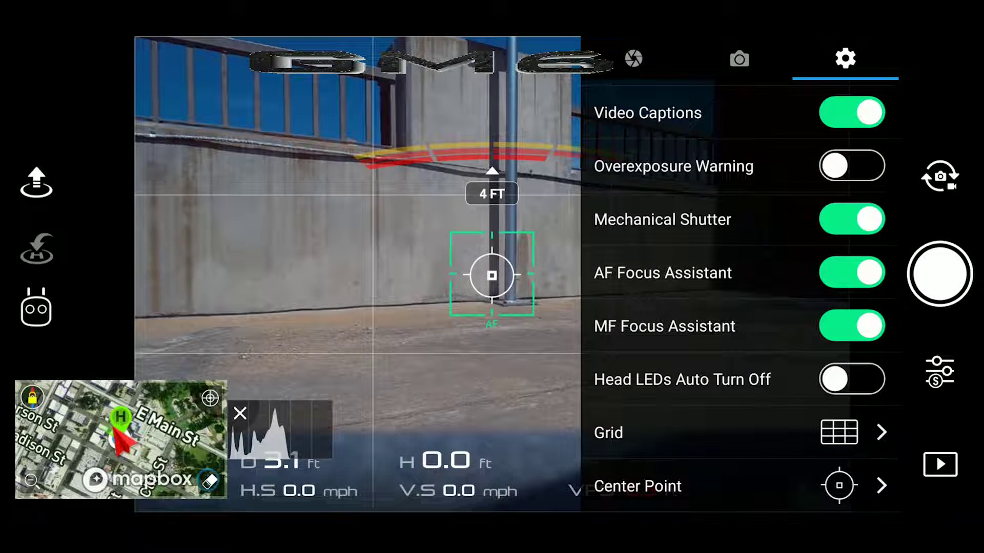
{"action": "left_click_drag", "start_coordinate": [641, 433], "coordinate": [622, 185]}
{"action": "left_click", "coordinate": [661, 272]}
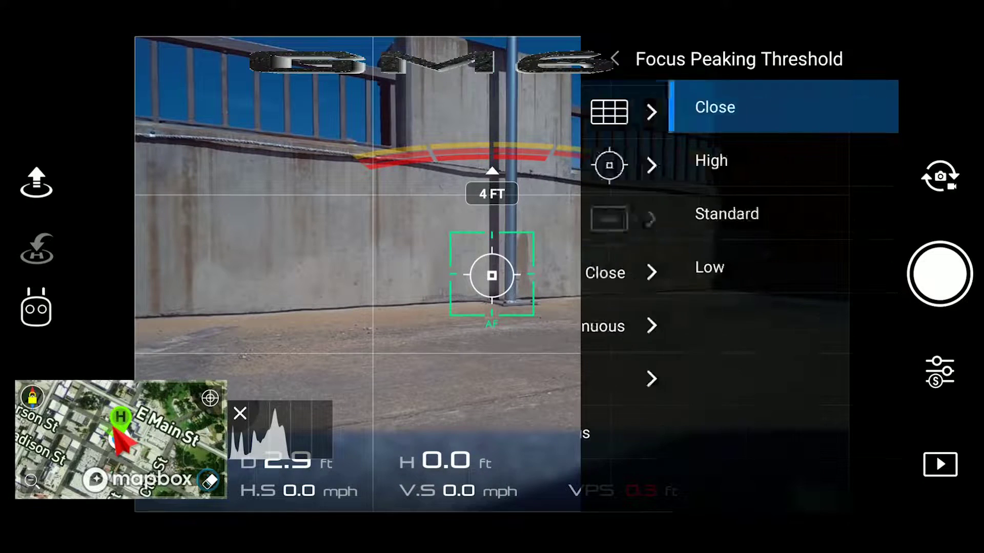
{"action": "left_click", "coordinate": [639, 213]}
{"action": "left_click", "coordinate": [615, 59]}
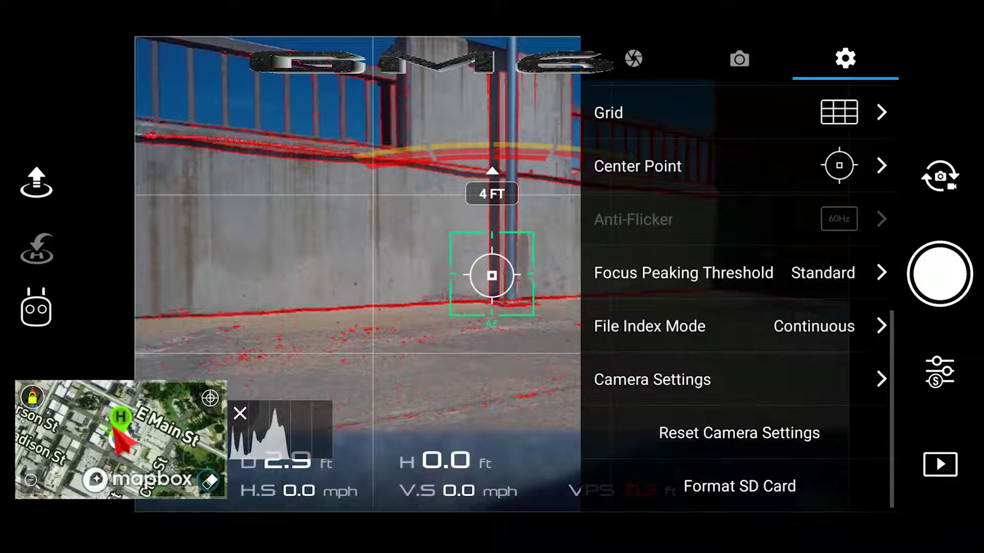
Return to the exposure settings, set the shutter speed to 1/800 and close the camera settings
{"action": "left_click", "coordinate": [633, 58]}
{"action": "left_click_drag", "start_coordinate": [739, 398], "coordinate": [687, 398]}
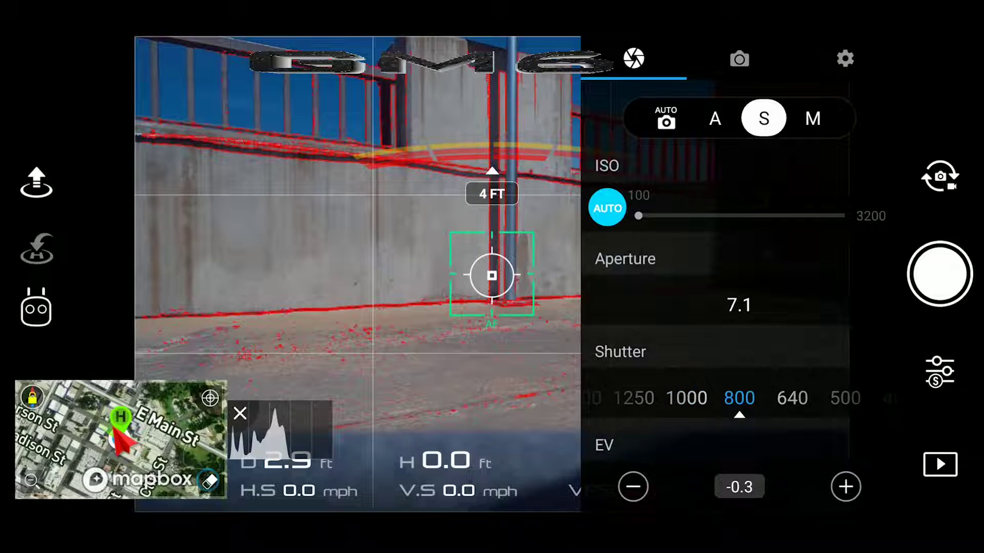
{"action": "left_click", "coordinate": [939, 372]}
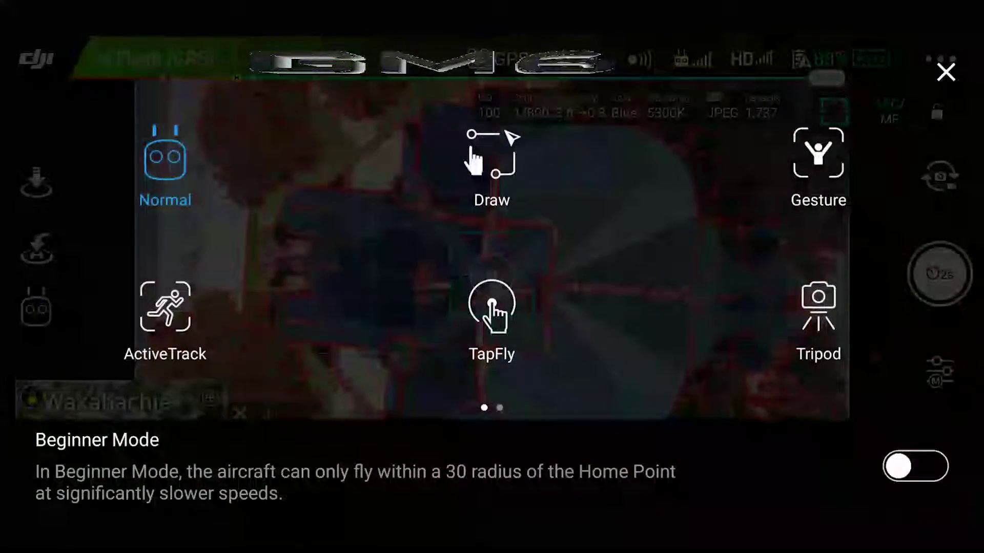
Choose the Point of Interest flight mode and set the aircraft's position above the courthouse as the POI
{"action": "left_click_drag", "start_coordinate": [681, 314], "coordinate": [125, 314]}
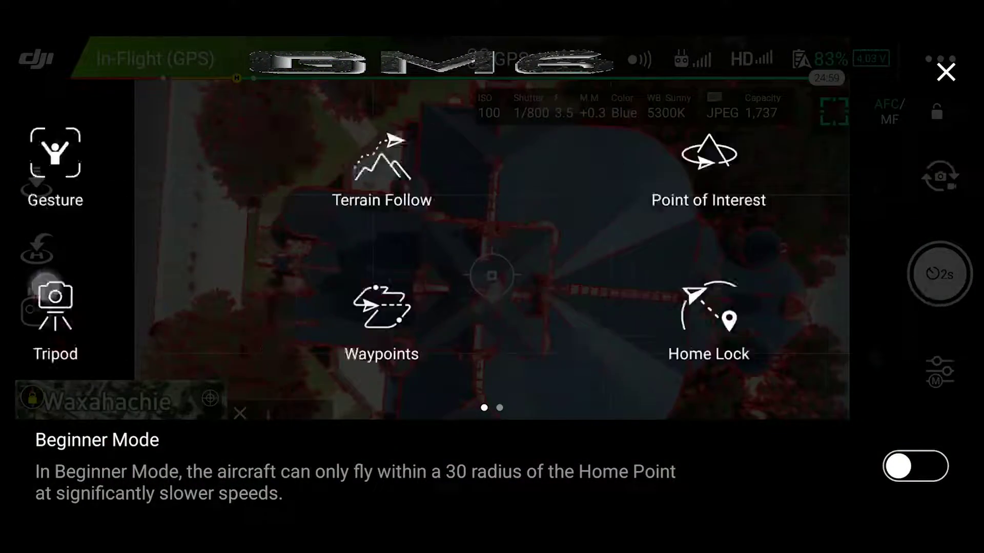
{"action": "left_click", "coordinate": [492, 154]}
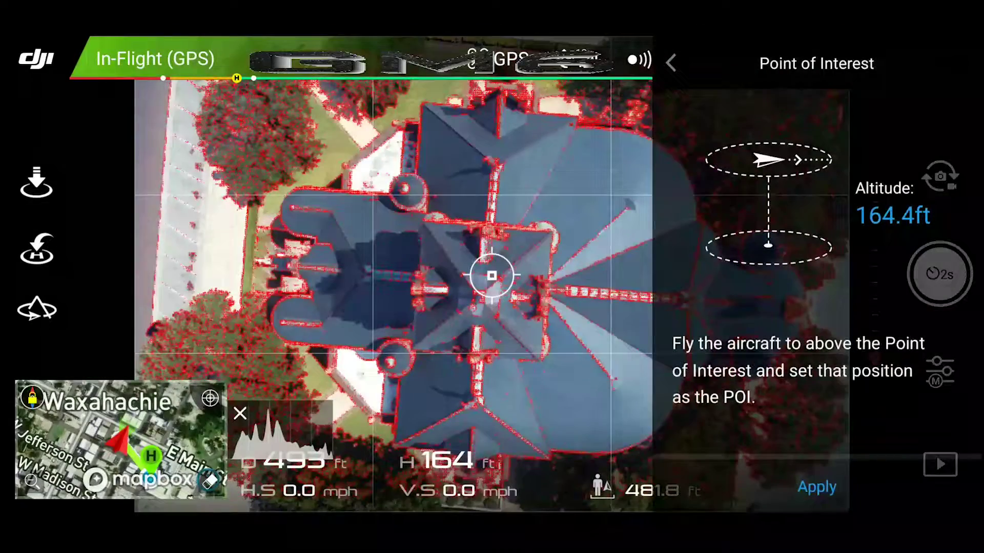
{"action": "left_click", "coordinate": [816, 487]}
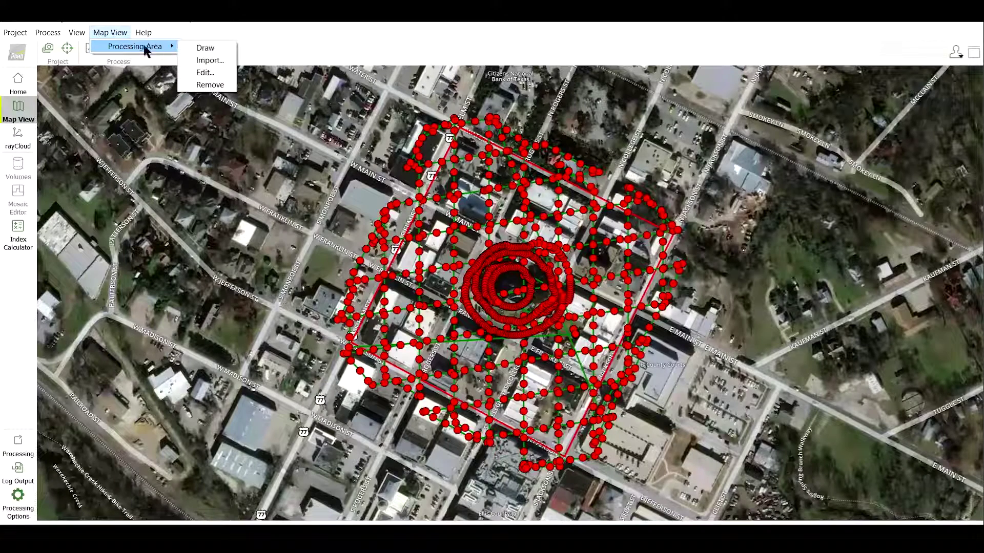
Switch to Pix4D and draw a four-cornered processing area along the streets enclosing the downtown square's image positions
{"action": "left_click", "coordinate": [191, 45]}
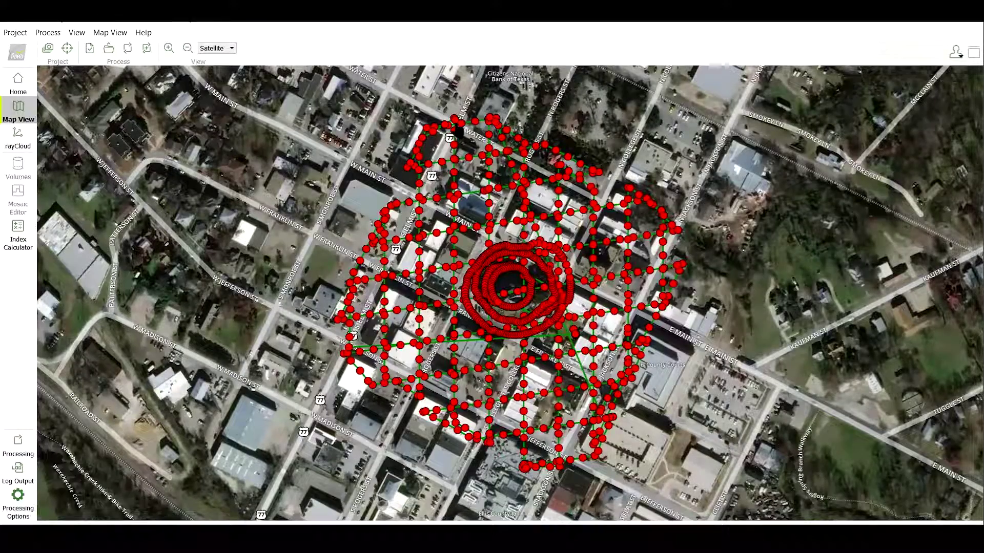
{"action": "left_click", "coordinate": [565, 450]}
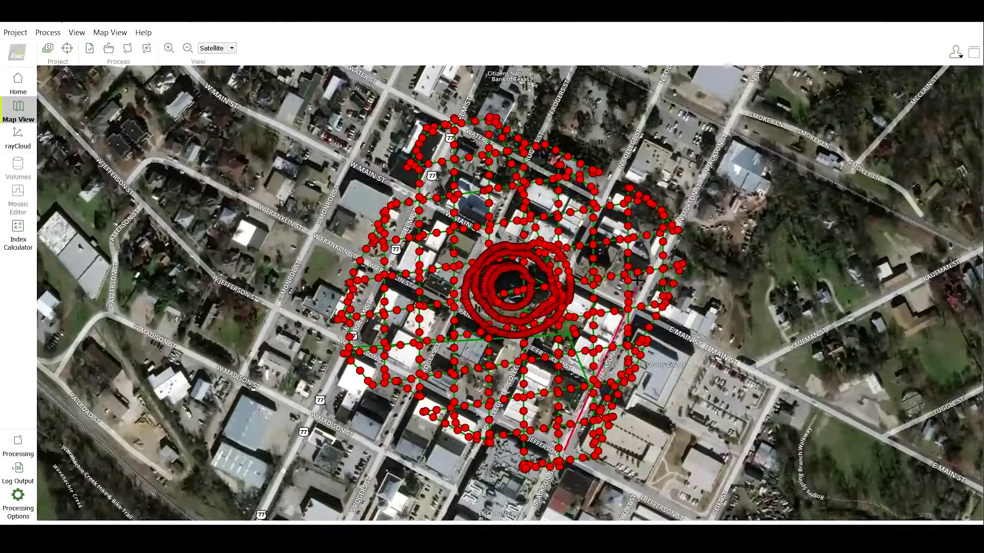
{"action": "left_click", "coordinate": [669, 239]}
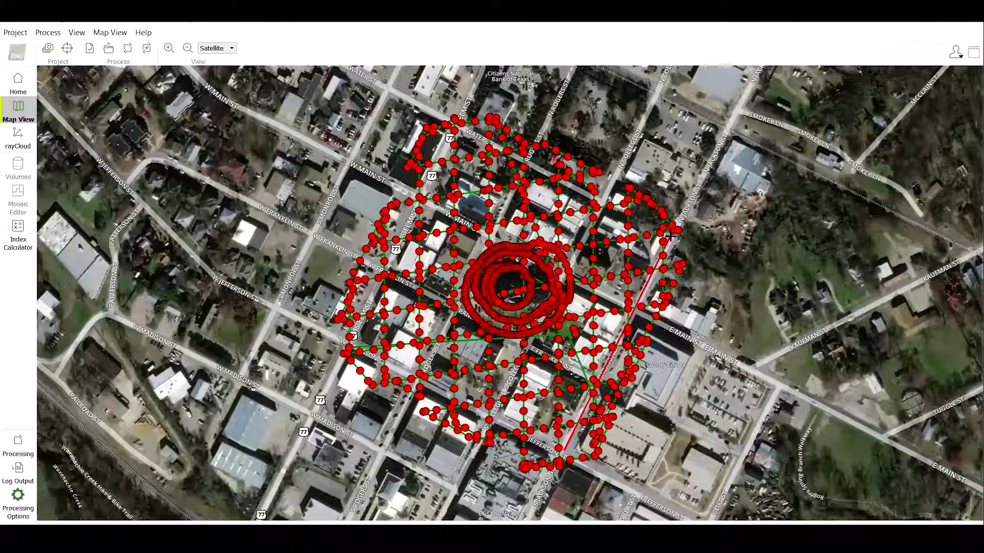
{"action": "left_click", "coordinate": [453, 127]}
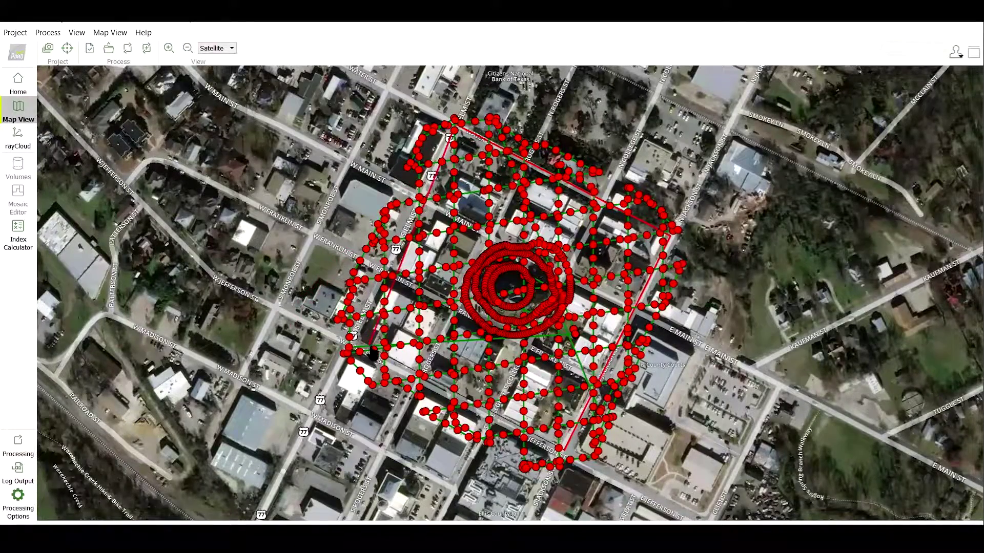
{"action": "left_click", "coordinate": [343, 340]}
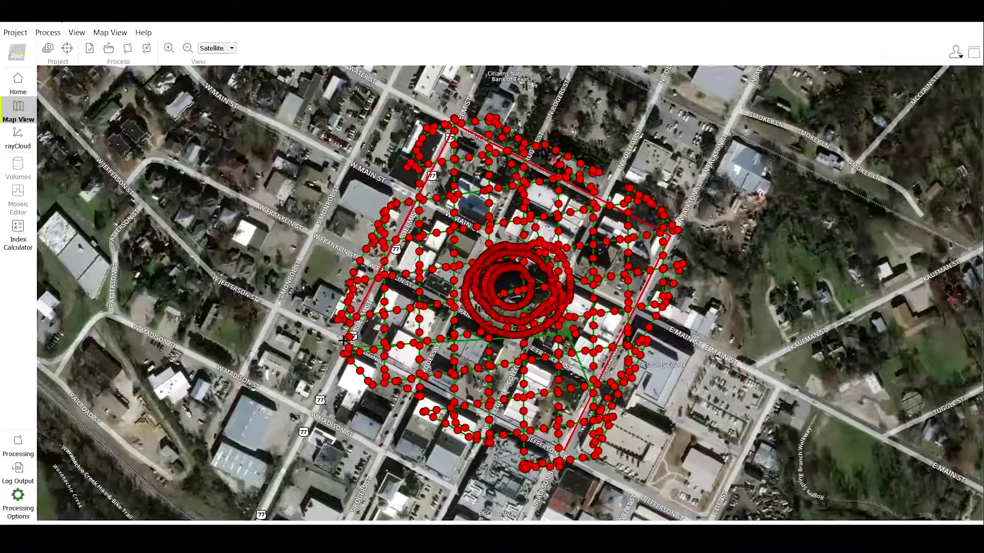
{"action": "right_click", "coordinate": [344, 340]}
Enable only Initial Processing for the project and start the processing
{"action": "scroll", "coordinate": [343, 341], "scroll_direction": "up", "scroll_amount": 1}
{"action": "left_click_drag", "start_coordinate": [637, 317], "coordinate": [612, 319]}
{"action": "left_click", "coordinate": [18, 445]}
{"action": "left_click", "coordinate": [50, 465]}
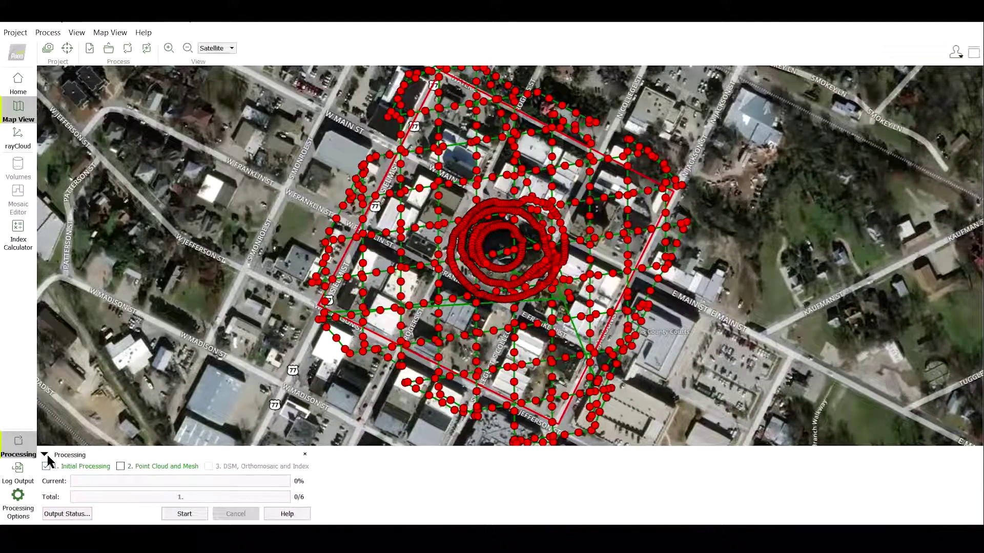
{"action": "left_click", "coordinate": [184, 514]}
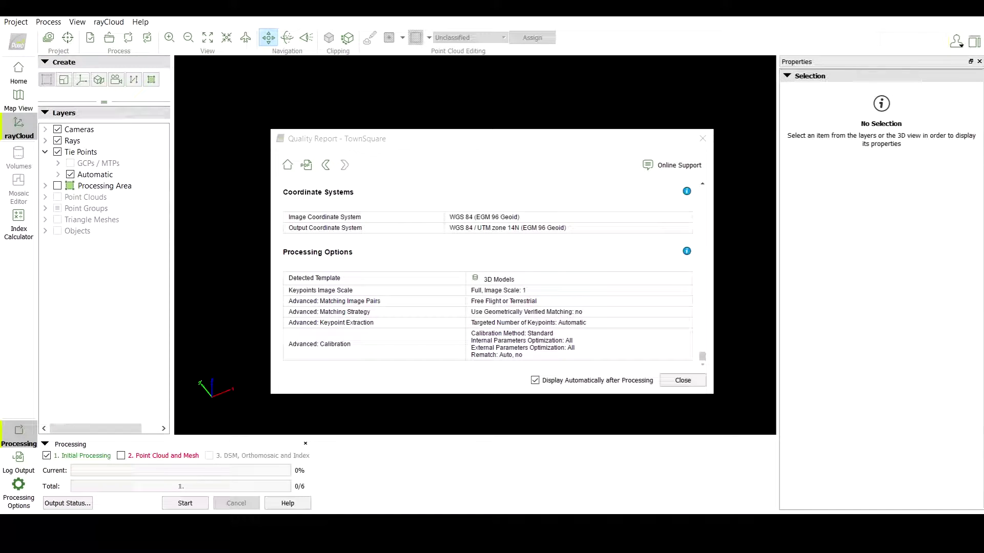
Close the quality report, inspect the computed camera positions and hide the Cameras layer in the rayCloud
{"action": "left_click", "coordinate": [702, 139]}
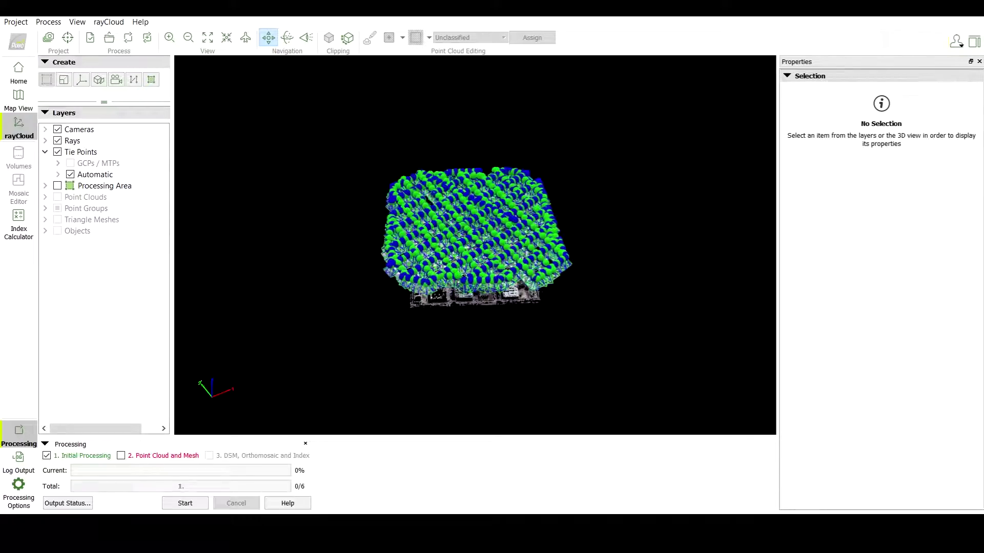
{"action": "left_click_drag", "start_coordinate": [465, 236], "coordinate": [435, 227]}
{"action": "scroll", "coordinate": [452, 259], "scroll_direction": "up", "scroll_amount": 4}
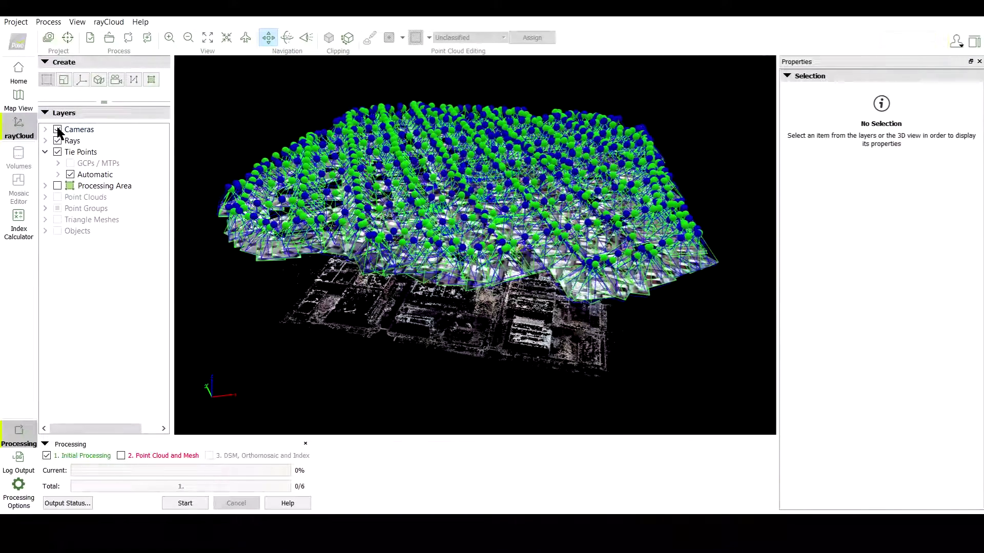
{"action": "left_click", "coordinate": [57, 129]}
Examine the automatic tie points of the courthouse and surrounding blocks from ground level, obliquely and from above
{"action": "left_click_drag", "start_coordinate": [527, 235], "coordinate": [477, 334]}
{"action": "left_click_drag", "start_coordinate": [515, 274], "coordinate": [476, 282]}
{"action": "left_click_drag", "start_coordinate": [548, 237], "coordinate": [548, 220]}
{"action": "left_click_drag", "start_coordinate": [391, 241], "coordinate": [384, 297]}
{"action": "scroll", "coordinate": [539, 230], "scroll_direction": "up", "scroll_amount": 4}
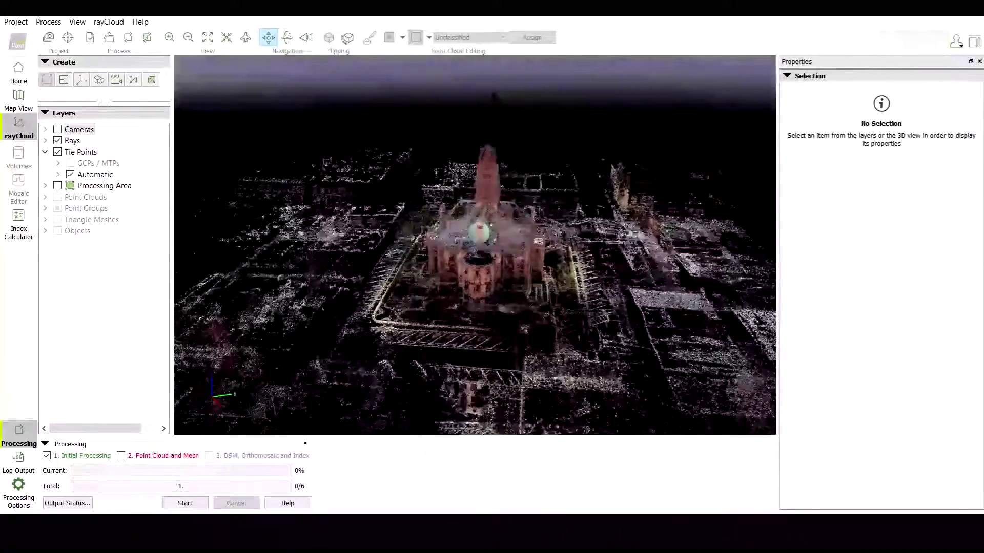
{"action": "left_click_drag", "start_coordinate": [410, 327], "coordinate": [390, 277]}
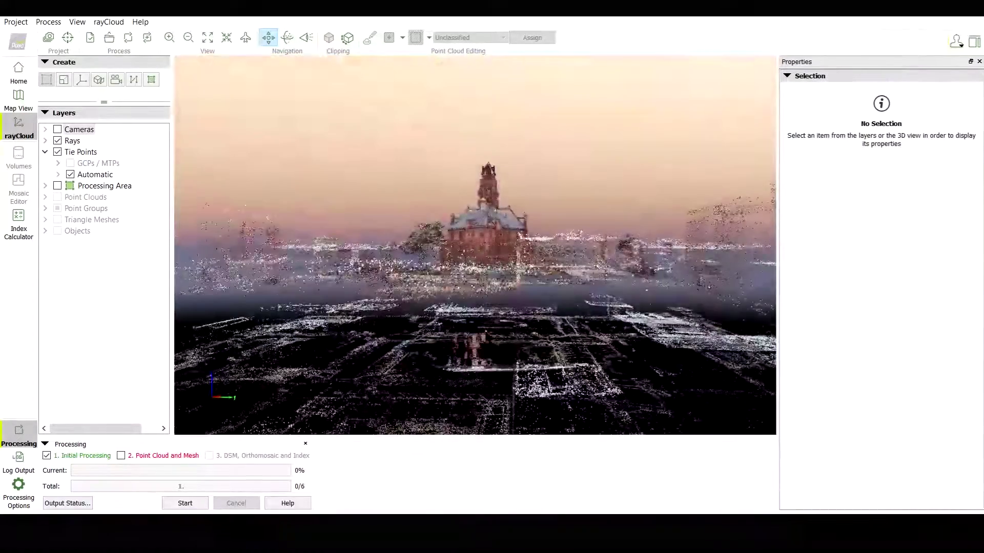
{"action": "scroll", "coordinate": [391, 278], "scroll_direction": "down", "scroll_amount": 4}
{"action": "left_click_drag", "start_coordinate": [436, 300], "coordinate": [400, 334]}
{"action": "left_click_drag", "start_coordinate": [625, 287], "coordinate": [596, 302]}
{"action": "scroll", "coordinate": [597, 302], "scroll_direction": "up", "scroll_amount": 5}
{"action": "left_click_drag", "start_coordinate": [467, 288], "coordinate": [241, 287]}
{"action": "scroll", "coordinate": [475, 244], "scroll_direction": "up", "scroll_amount": 5}
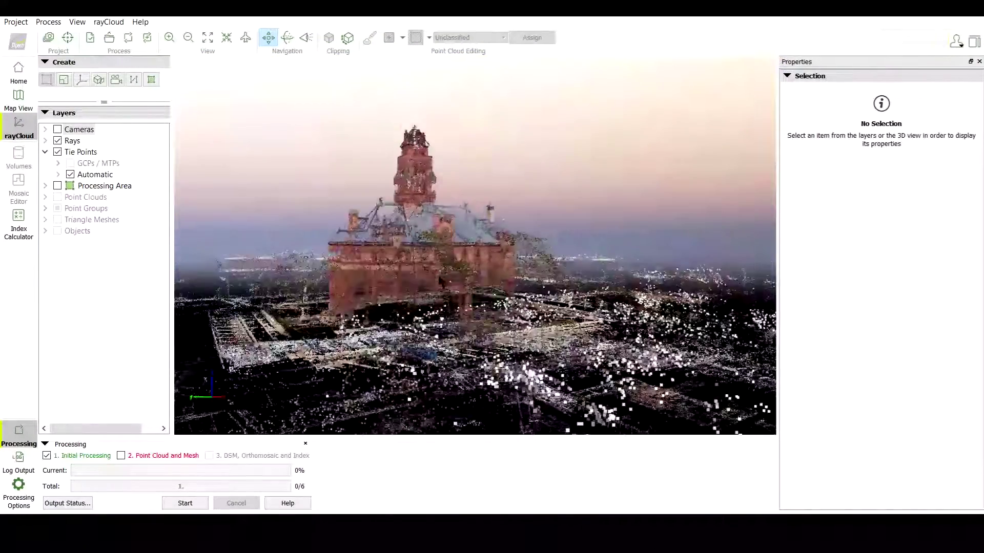
{"action": "scroll", "coordinate": [441, 275], "scroll_direction": "down", "scroll_amount": 5}
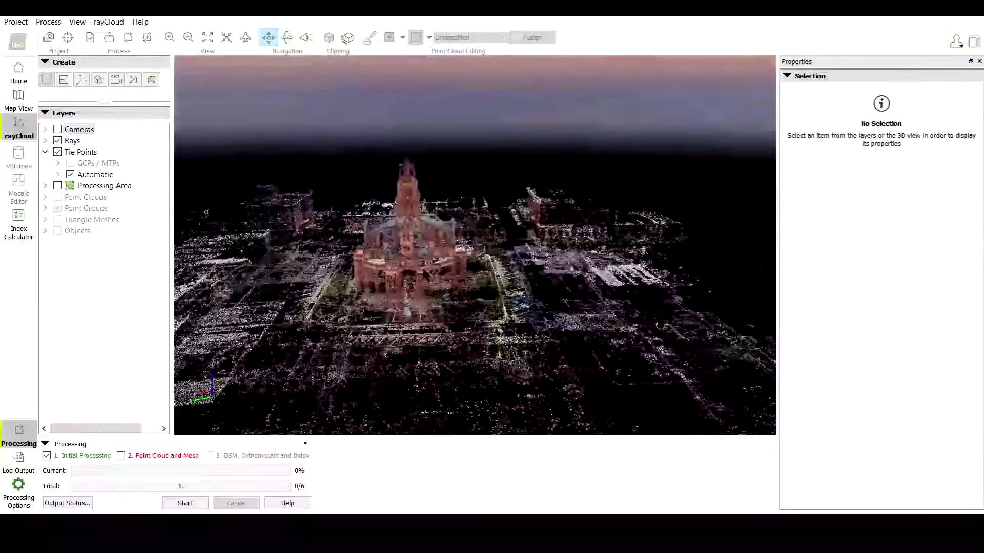
{"action": "scroll", "coordinate": [425, 275], "scroll_direction": "down", "scroll_amount": 3}
{"action": "left_click_drag", "start_coordinate": [425, 276], "coordinate": [352, 300]}
{"action": "scroll", "coordinate": [410, 337], "scroll_direction": "up", "scroll_amount": 4}
{"action": "scroll", "coordinate": [409, 328], "scroll_direction": "up", "scroll_amount": 2}
{"action": "left_click_drag", "start_coordinate": [551, 258], "coordinate": [532, 289]}
{"action": "scroll", "coordinate": [533, 287], "scroll_direction": "down", "scroll_amount": 2}
{"action": "left_click_drag", "start_coordinate": [432, 286], "coordinate": [525, 259]}
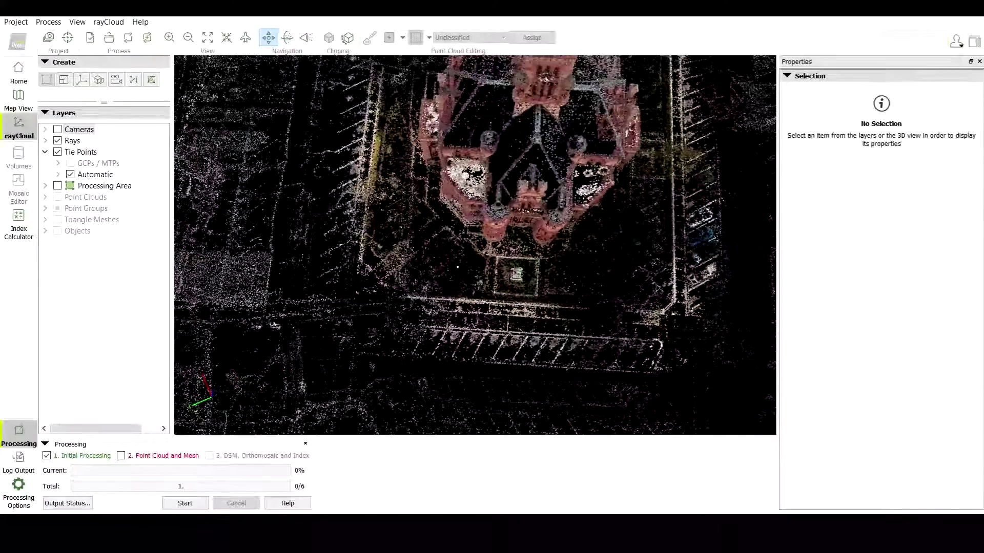
{"action": "left_click_drag", "start_coordinate": [463, 285], "coordinate": [493, 326]}
{"action": "scroll", "coordinate": [478, 291], "scroll_direction": "down", "scroll_amount": 4}
{"action": "left_click_drag", "start_coordinate": [495, 291], "coordinate": [492, 294]}
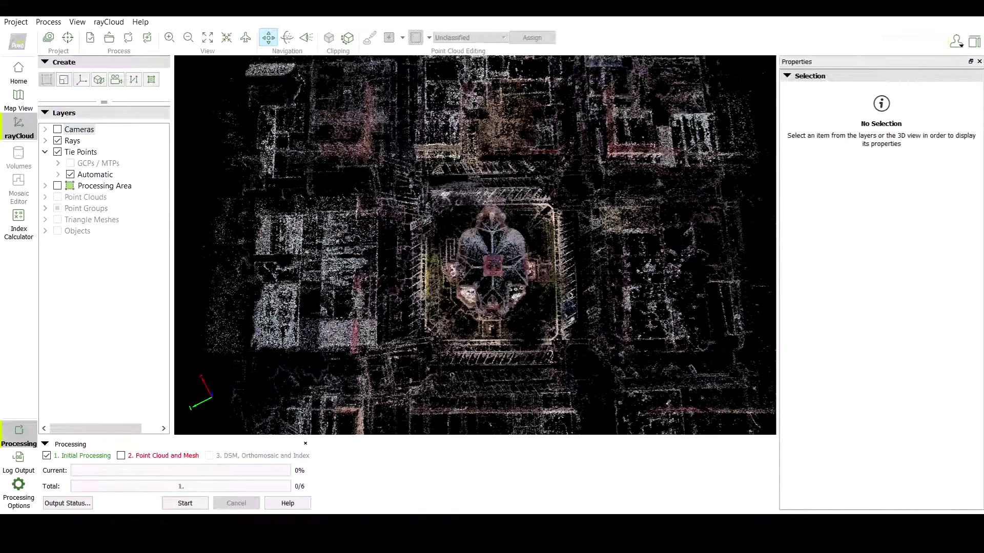
Select a tie point at the monument outside the courthouse, create a manual tie point and mark the pedestal corner in image GM6_OB (259)
{"action": "left_click", "coordinate": [492, 294]}
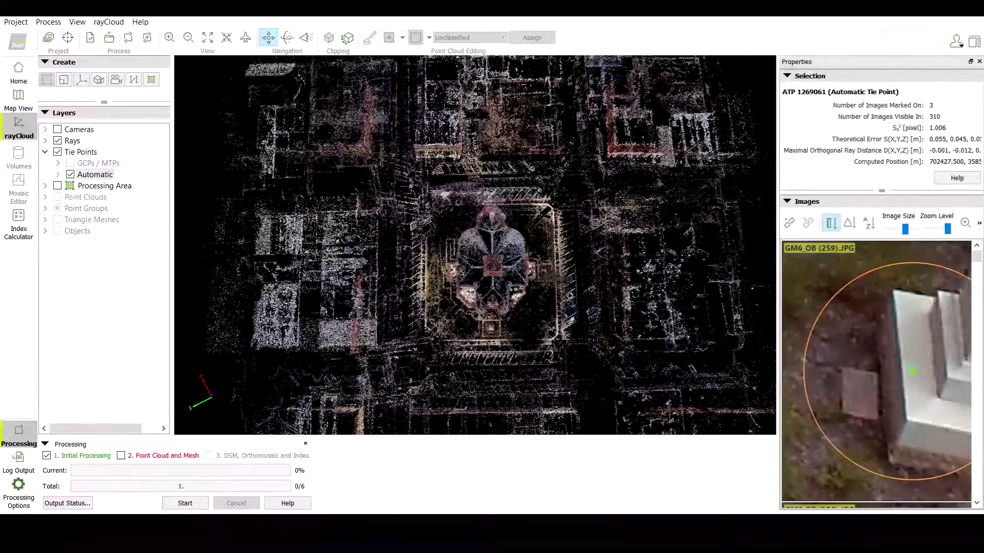
{"action": "left_click_drag", "start_coordinate": [776, 287], "coordinate": [749, 288]}
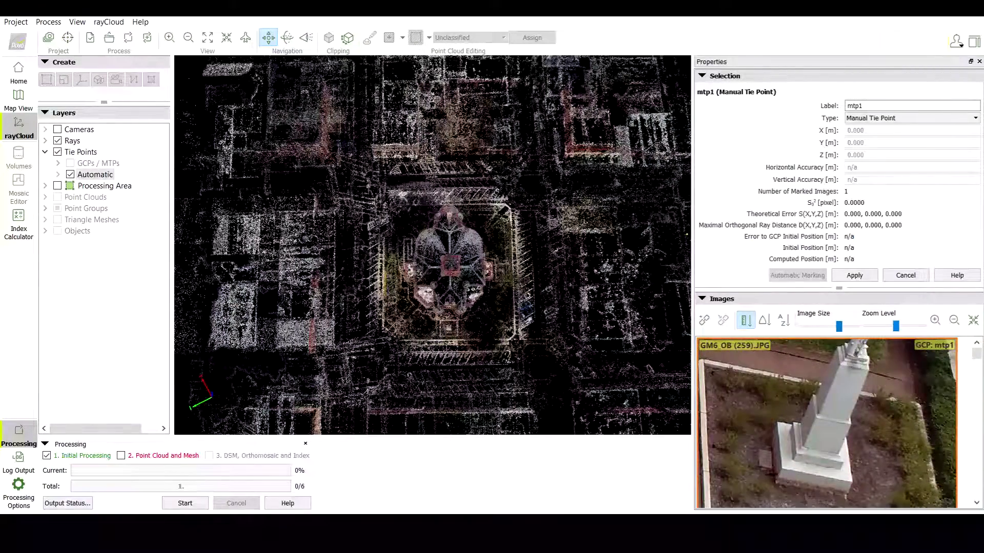
{"action": "scroll", "coordinate": [781, 473], "scroll_direction": "up", "scroll_amount": 5}
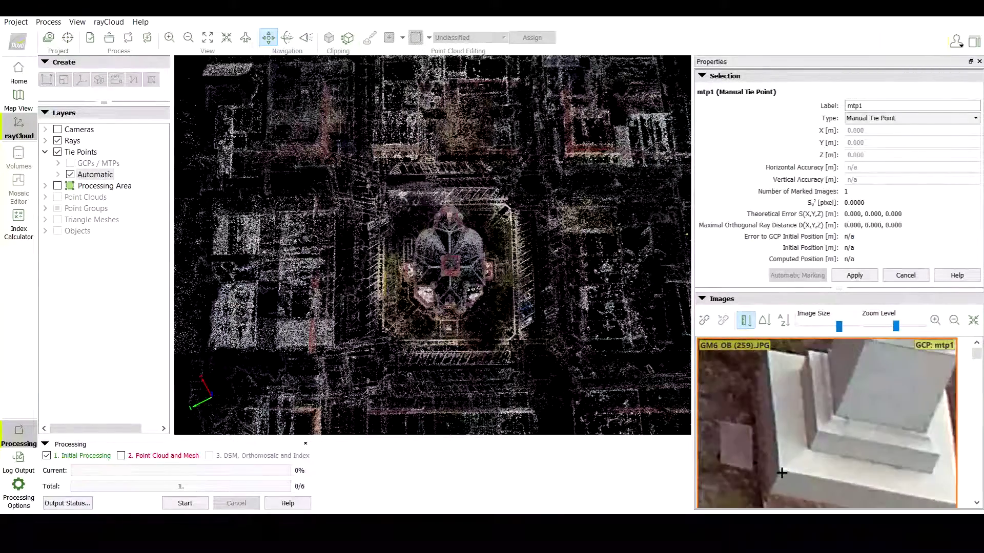
{"action": "left_click", "coordinate": [781, 470]}
Mark the monument's pedestal corner for mtp1 in images GM6_OB (256) and GM6_OB (255)
{"action": "left_click", "coordinate": [977, 502]}
{"action": "scroll", "coordinate": [837, 478], "scroll_direction": "up", "scroll_amount": 5}
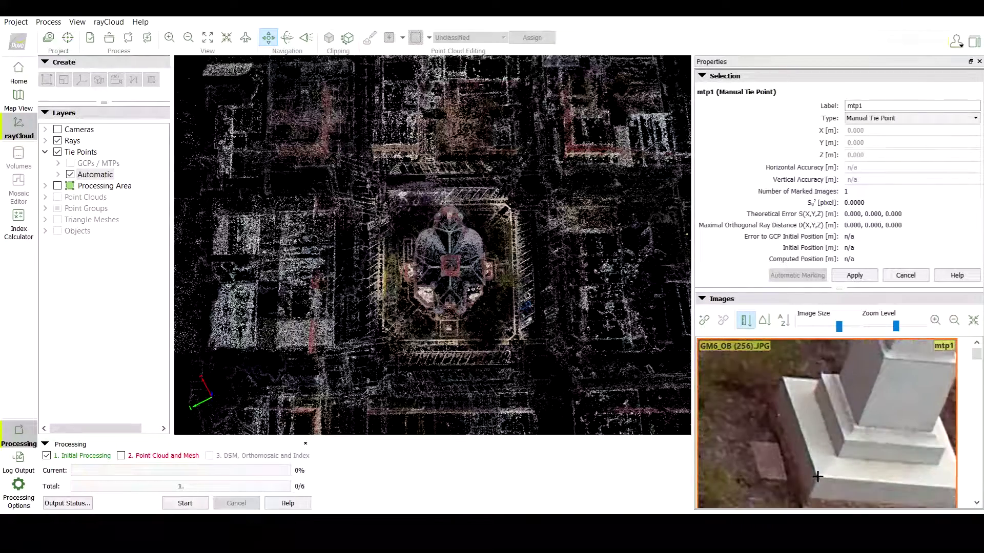
{"action": "left_click", "coordinate": [817, 475]}
{"action": "scroll", "coordinate": [820, 476], "scroll_direction": "down", "scroll_amount": 1}
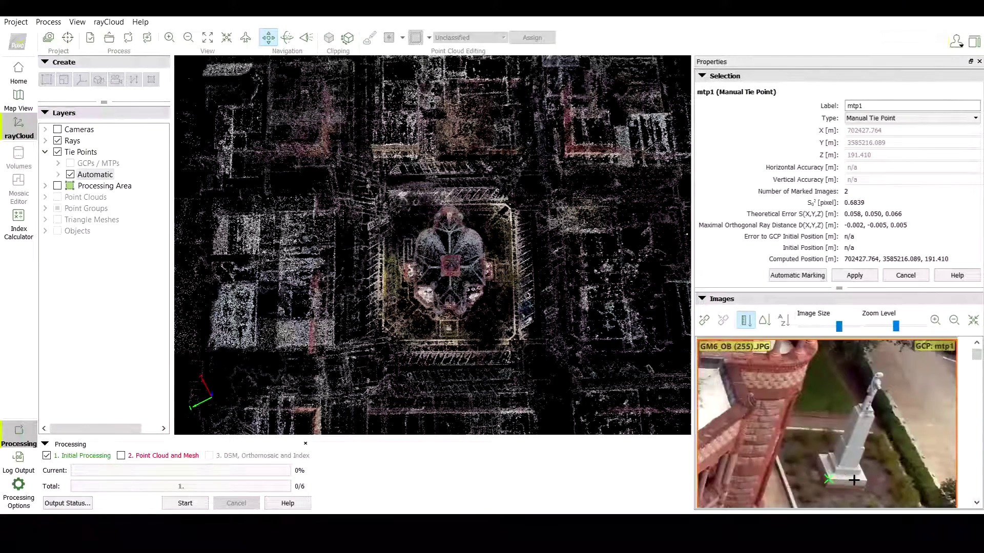
{"action": "left_click", "coordinate": [850, 481]}
Mark the same pedestal corner for mtp1 in images GM6_OB (43) and GM6_OB (44), and advance through the following images
{"action": "scroll", "coordinate": [840, 474], "scroll_direction": "down", "scroll_amount": 1}
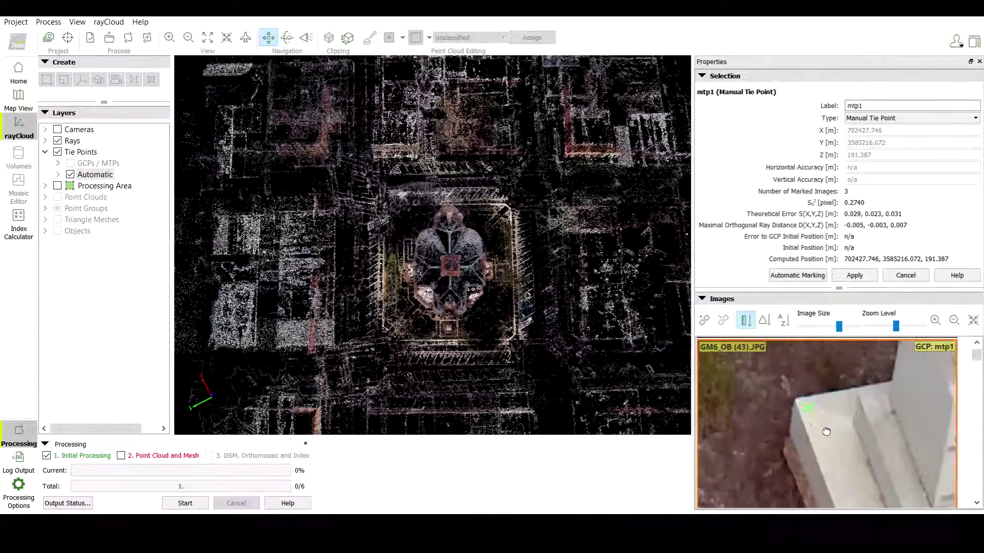
{"action": "left_click", "coordinate": [820, 428]}
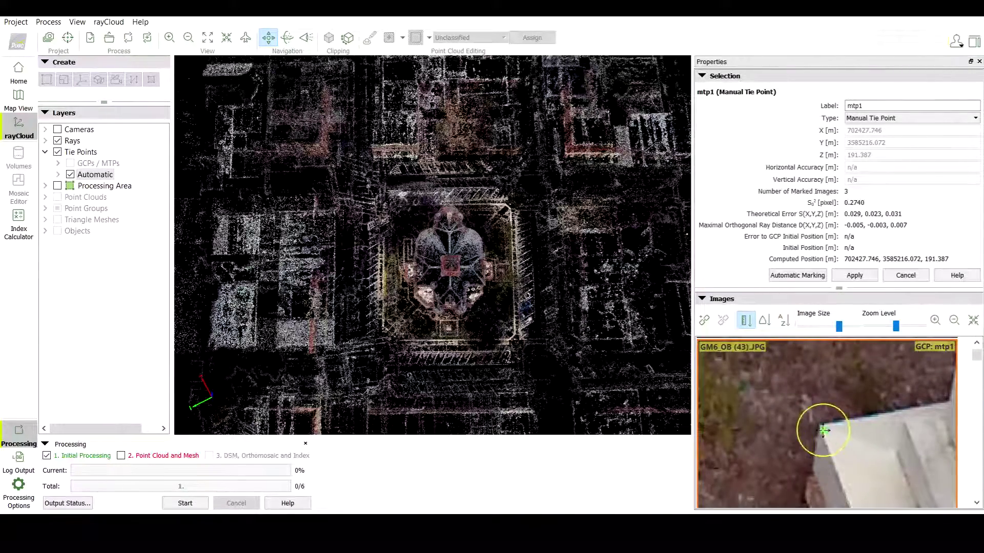
{"action": "scroll", "coordinate": [807, 468], "scroll_direction": "down", "scroll_amount": 2}
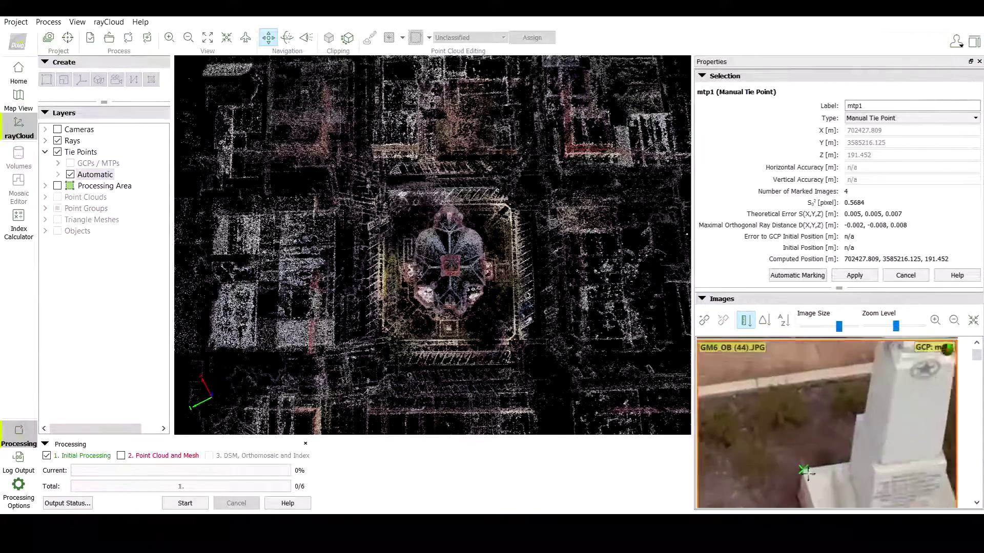
{"action": "left_click", "coordinate": [797, 460]}
{"action": "left_click", "coordinate": [975, 503]}
{"action": "left_click", "coordinate": [976, 503]}
{"action": "left_click", "coordinate": [976, 503]}
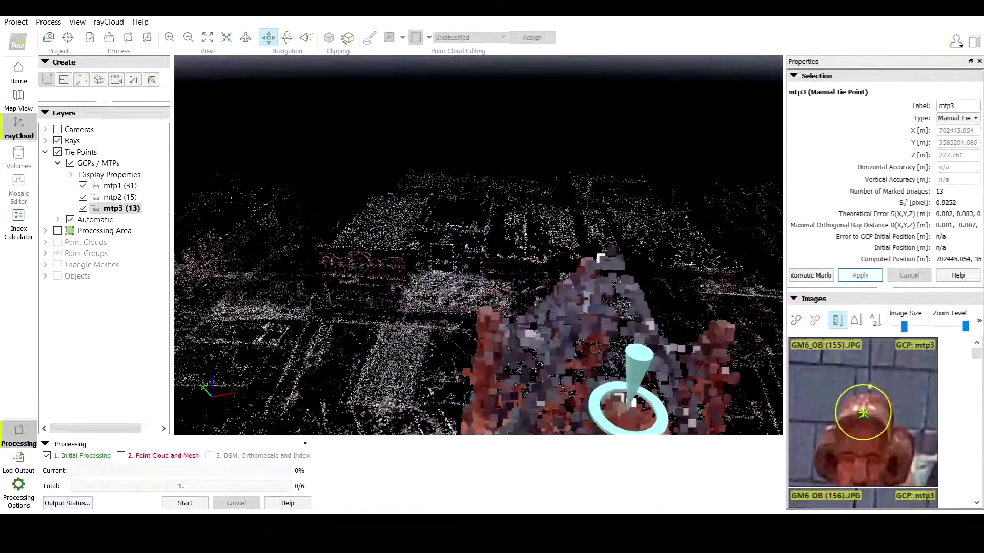
Reoptimize the project with the three manual tie points, accepting that the existing first-step results are overwritten
{"action": "scroll", "coordinate": [617, 331], "scroll_direction": "down", "scroll_amount": 8}
{"action": "left_click_drag", "start_coordinate": [617, 330], "coordinate": [588, 358]}
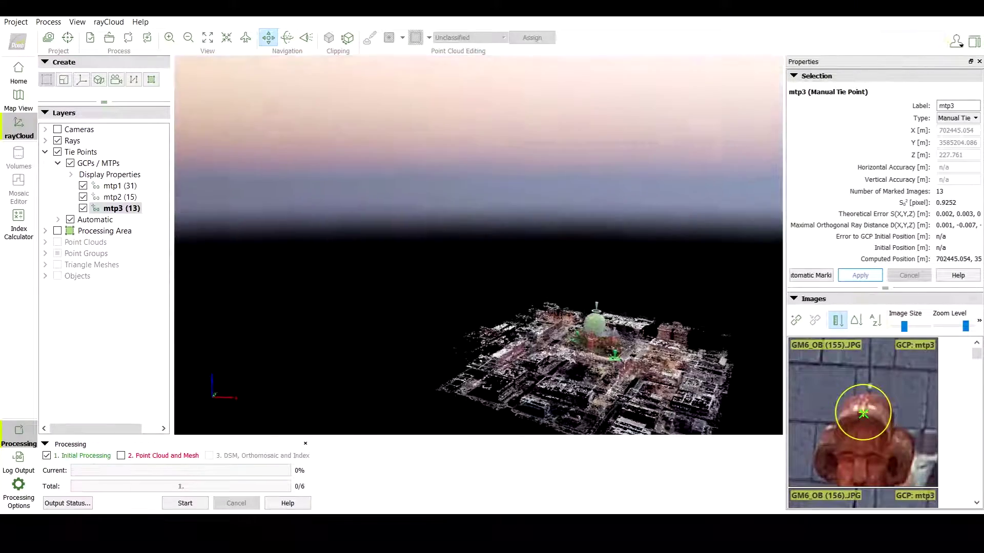
{"action": "scroll", "coordinate": [596, 322], "scroll_direction": "up", "scroll_amount": 10}
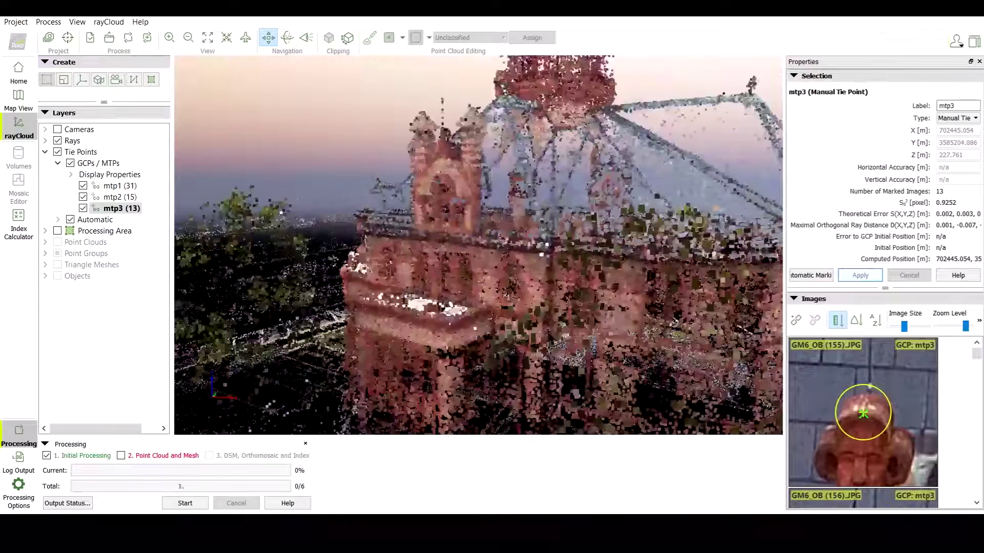
{"action": "scroll", "coordinate": [597, 323], "scroll_direction": "down", "scroll_amount": 10}
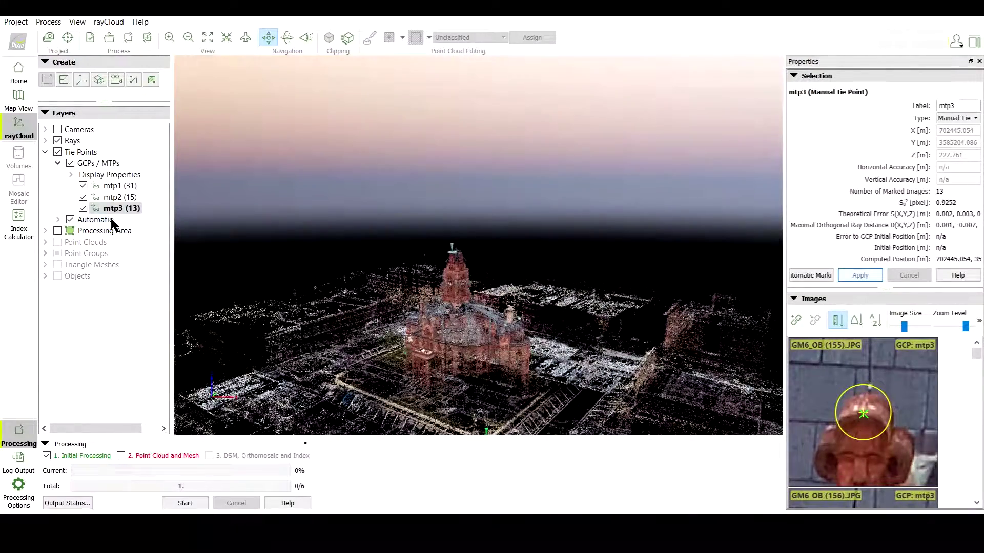
{"action": "left_click_drag", "start_coordinate": [470, 344], "coordinate": [501, 268]}
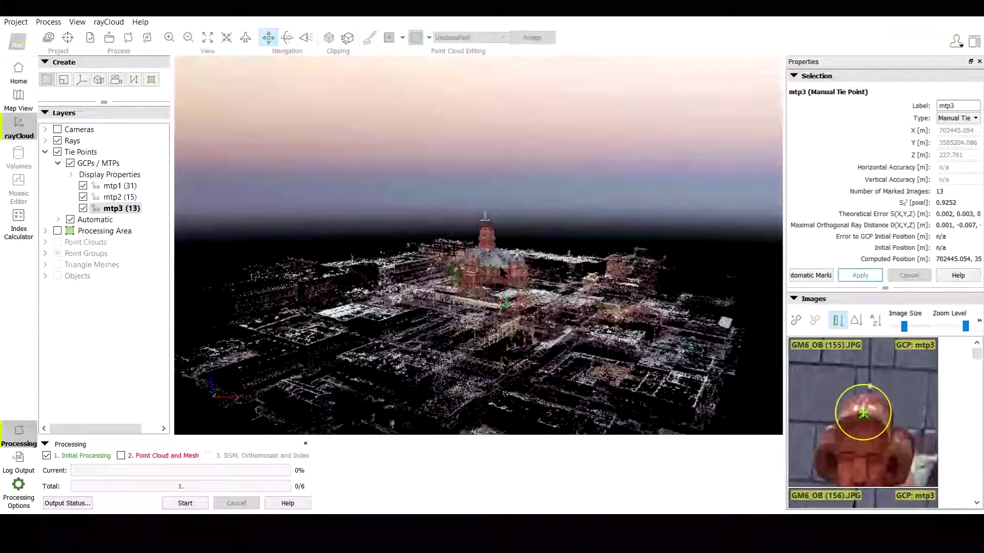
{"action": "left_click", "coordinate": [48, 22]}
{"action": "left_click", "coordinate": [61, 37]}
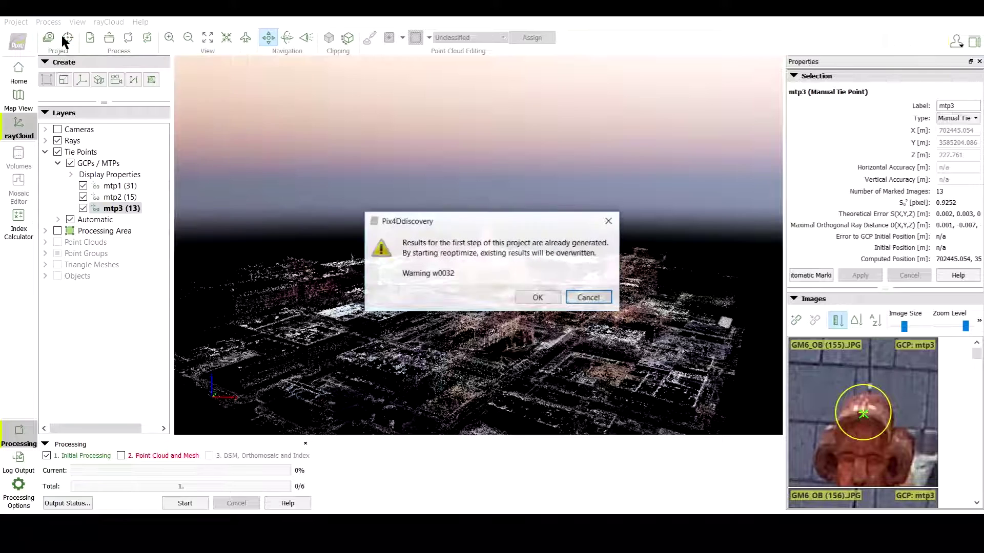
{"action": "left_click", "coordinate": [538, 302]}
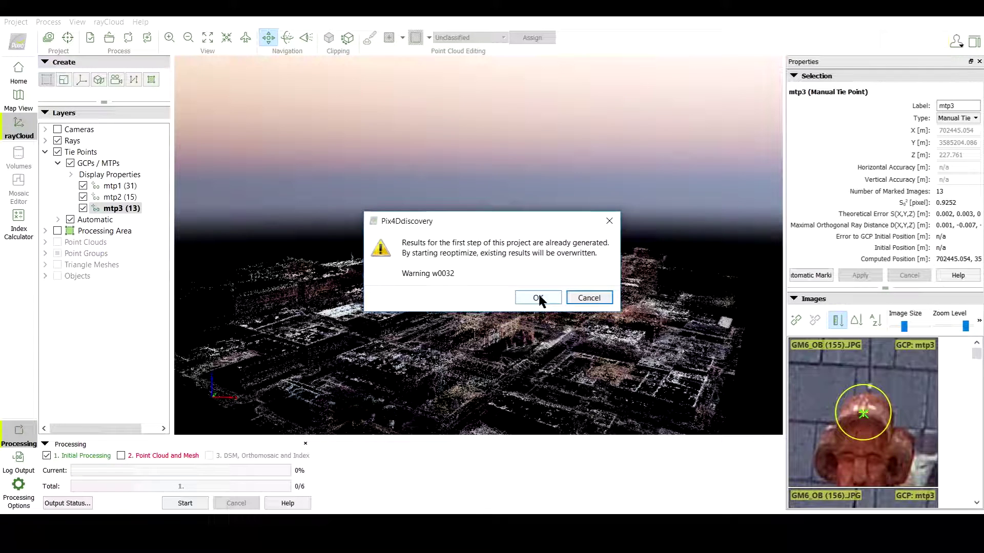
{"action": "left_click", "coordinate": [538, 299]}
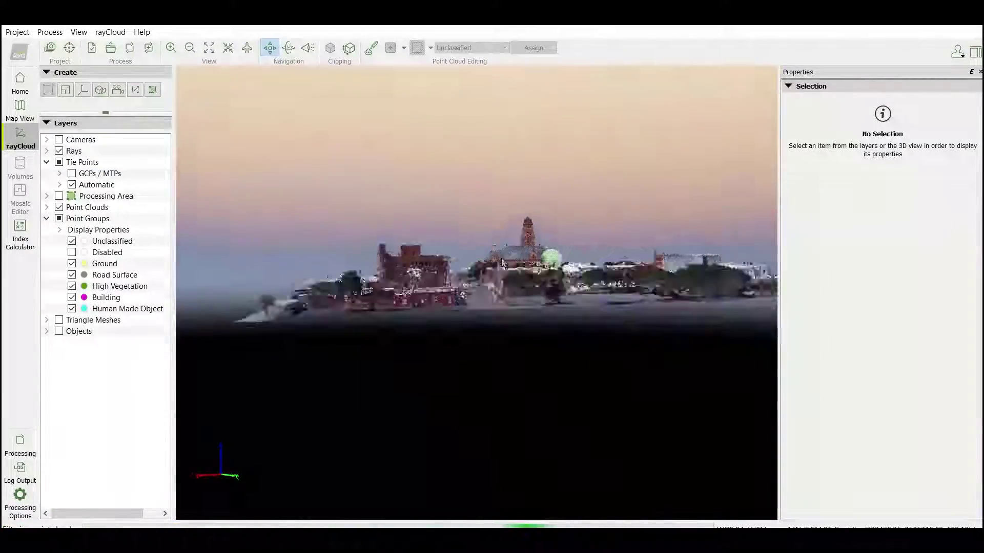
Turn on the Triangle Meshes layer and examine the courthouse, its trees and the surrounding buildings from several oblique angles
{"action": "left_click_drag", "start_coordinate": [502, 260], "coordinate": [481, 288]}
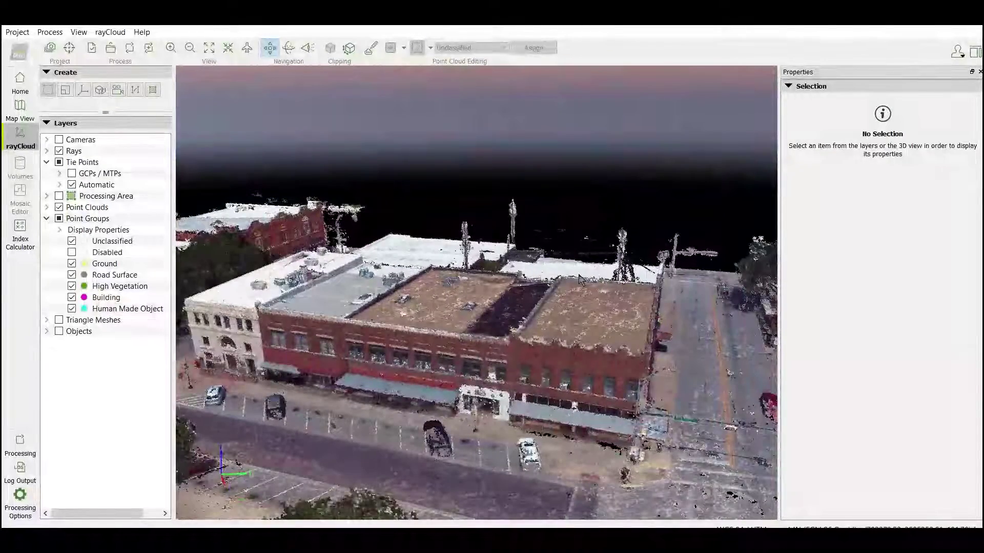
{"action": "left_click", "coordinate": [59, 320]}
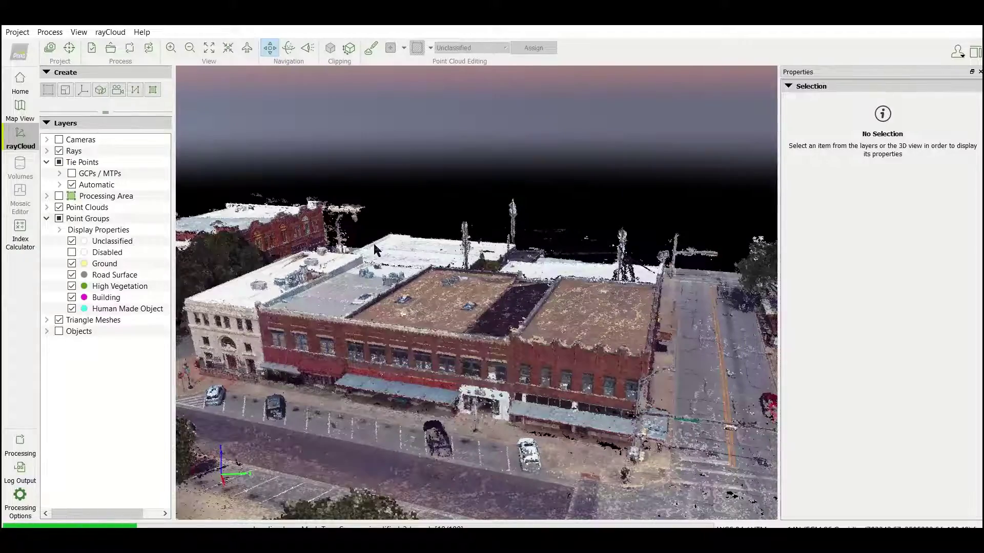
{"action": "left_click_drag", "start_coordinate": [344, 256], "coordinate": [7, 316]}
{"action": "mouse_move", "coordinate": [302, 264]}
{"action": "left_mouse_down"}
{"action": "mouse_move", "coordinate": [480, 297]}
{"action": "mouse_move", "coordinate": [546, 357]}
{"action": "left_mouse_up"}
{"action": "scroll", "coordinate": [546, 357], "scroll_direction": "up", "scroll_amount": 3}
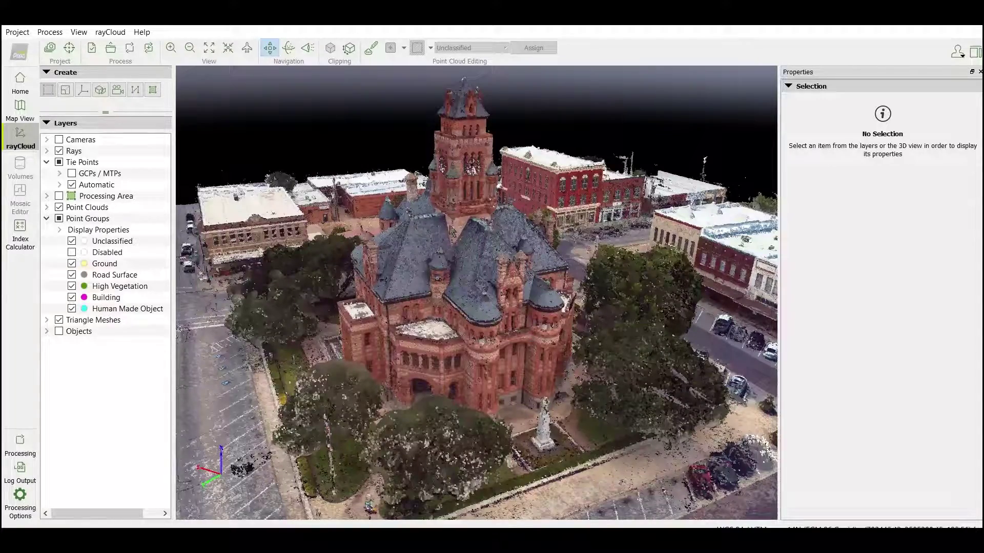
{"action": "left_click_drag", "start_coordinate": [451, 220], "coordinate": [544, 260]}
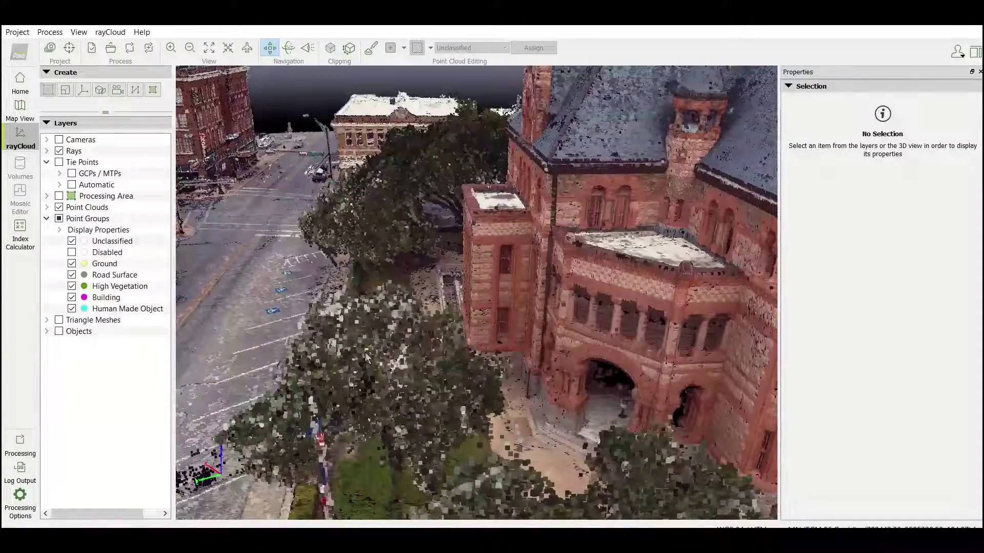
{"action": "scroll", "coordinate": [404, 333], "scroll_direction": "up", "scroll_amount": 3}
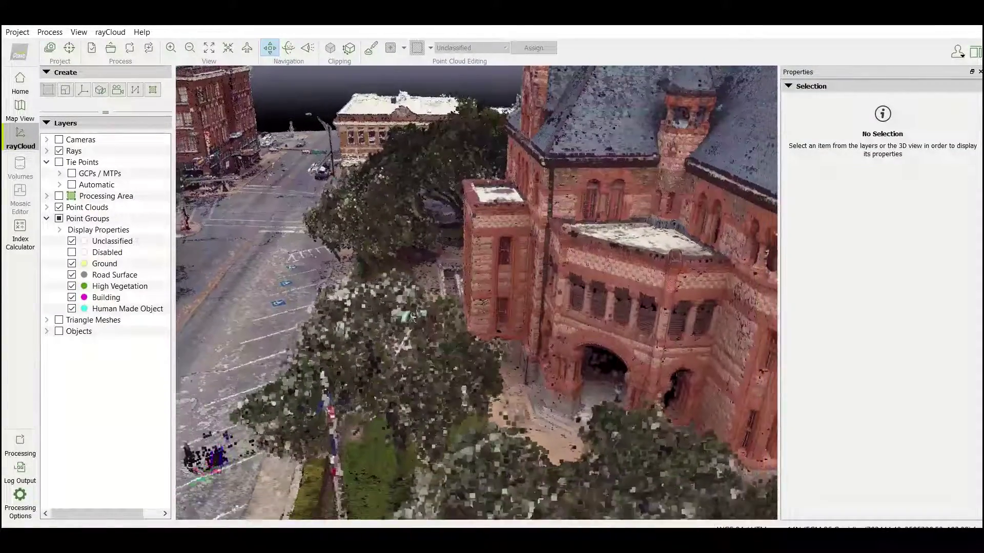
{"action": "left_click_drag", "start_coordinate": [442, 332], "coordinate": [409, 286]}
{"action": "left_click_drag", "start_coordinate": [556, 345], "coordinate": [646, 346]}
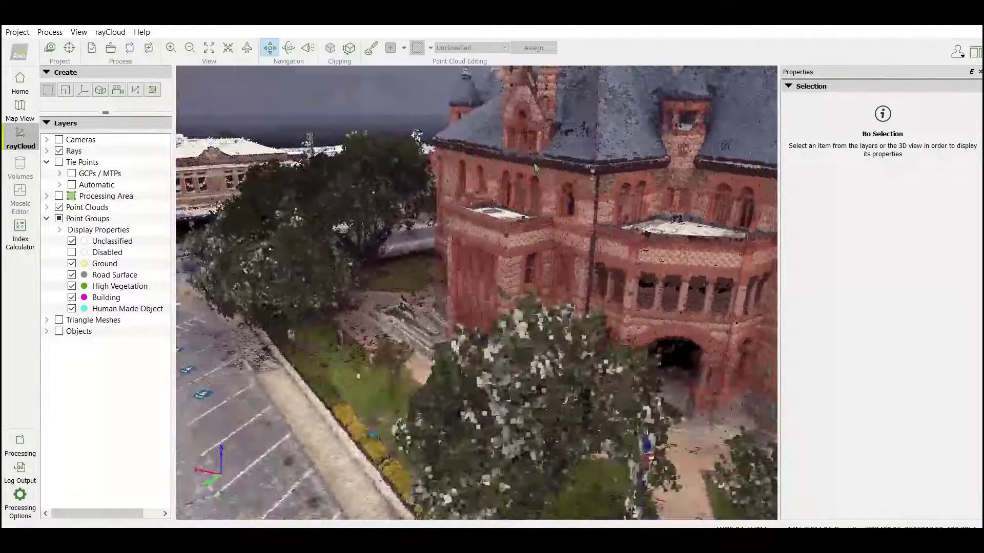
Try to select densified points beside the courthouse tree with a polygon, check the selection from other angles and discard it
{"action": "left_click", "coordinate": [376, 47]}
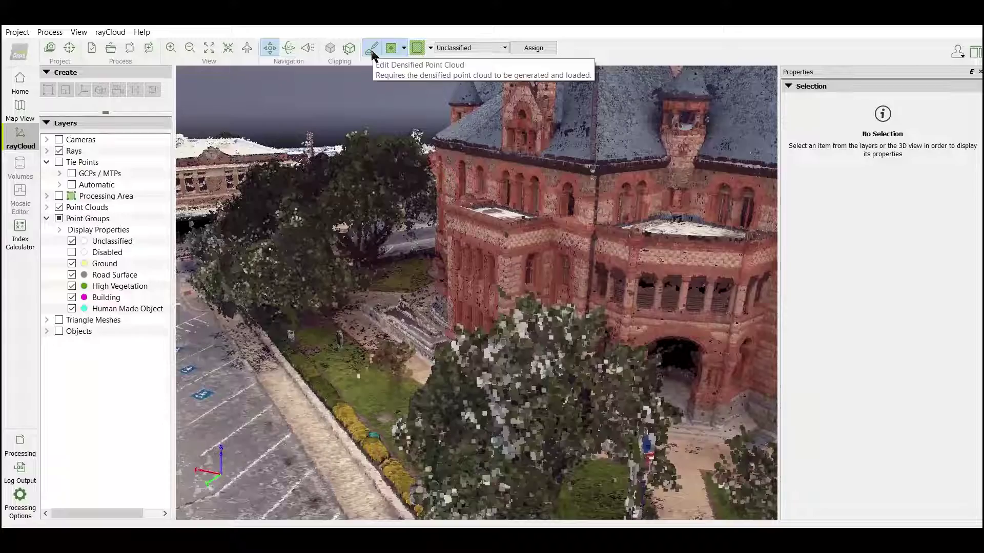
{"action": "left_click_drag", "start_coordinate": [538, 345], "coordinate": [585, 331]}
{"action": "left_click", "coordinate": [573, 323]}
{"action": "left_click", "coordinate": [661, 414]}
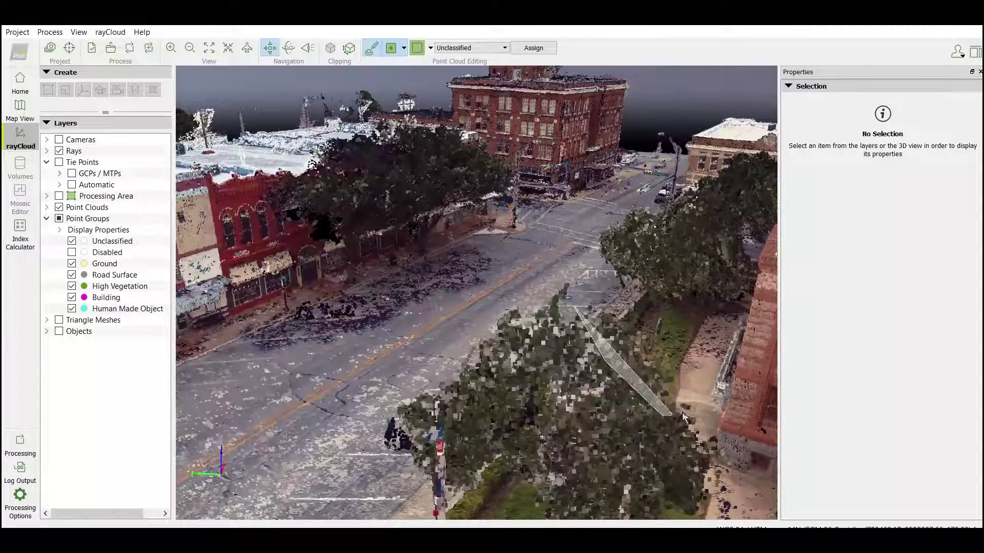
{"action": "left_click", "coordinate": [697, 321]}
{"action": "right_click", "coordinate": [633, 300]}
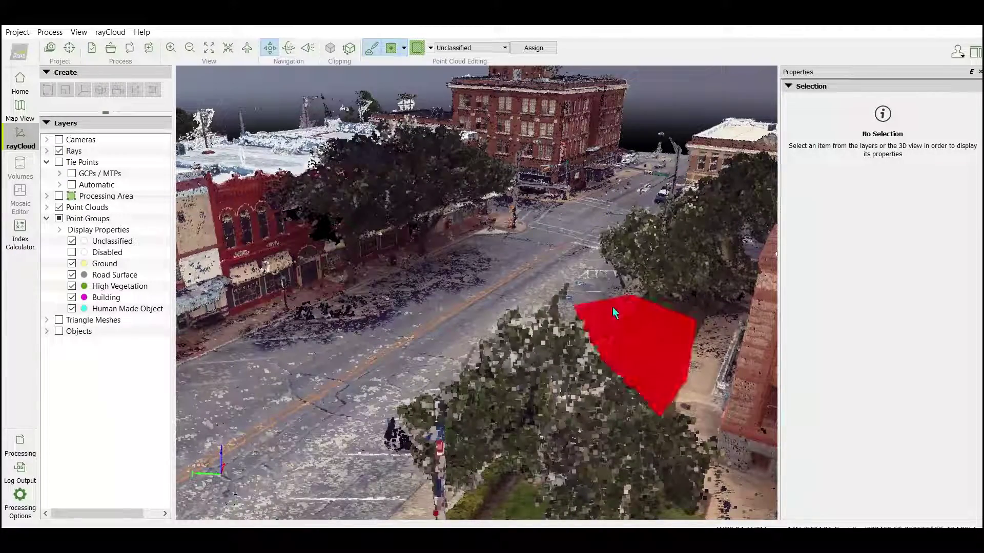
{"action": "left_click_drag", "start_coordinate": [638, 333], "coordinate": [636, 369]}
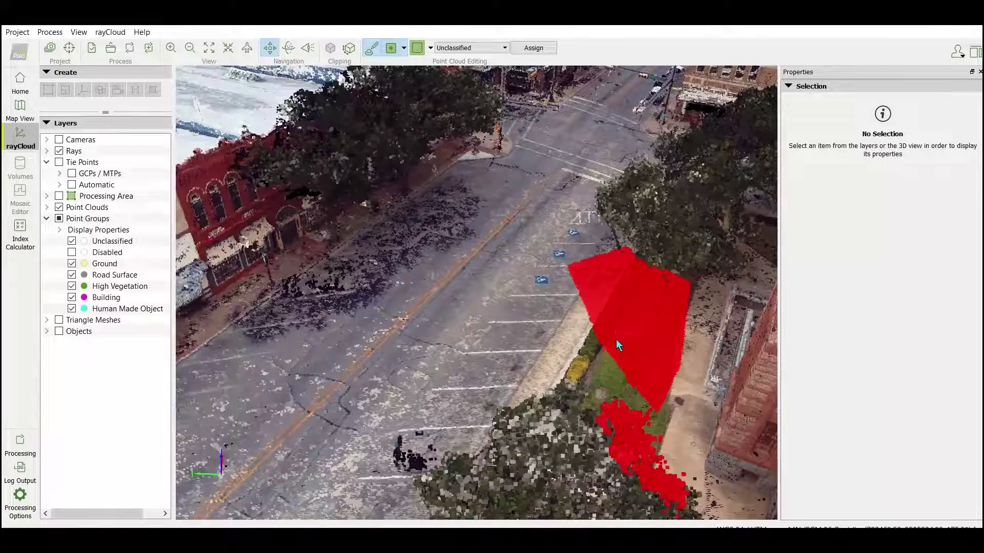
{"action": "left_click_drag", "start_coordinate": [614, 347], "coordinate": [595, 326]}
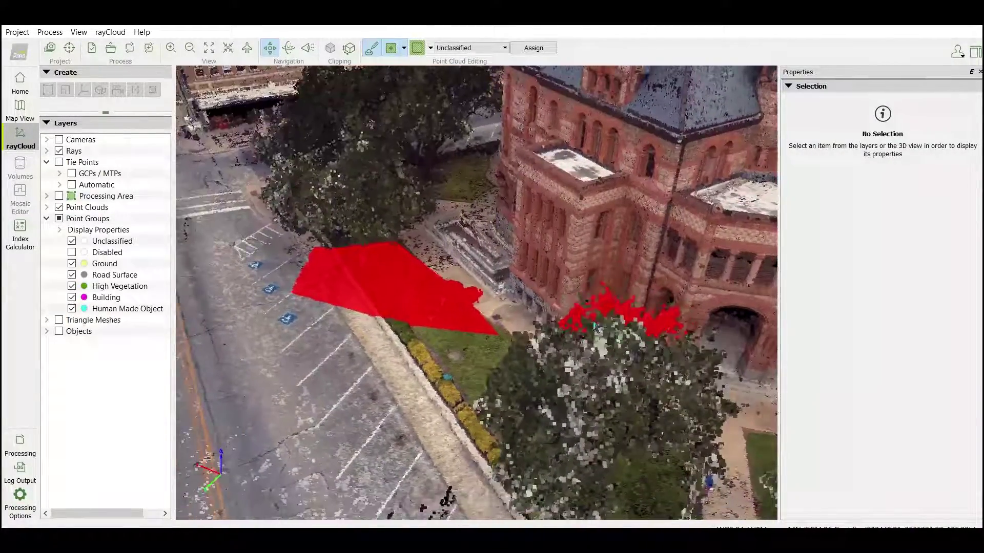
{"action": "left_click", "coordinate": [373, 49]}
From directly above, outline the courthouse footprint with a polygon in point cloud editing to select all its densified points
{"action": "left_click_drag", "start_coordinate": [533, 240], "coordinate": [548, 353]}
{"action": "scroll", "coordinate": [592, 346], "scroll_direction": "down", "scroll_amount": 5}
{"action": "mouse_move", "coordinate": [647, 290]}
{"action": "left_mouse_down"}
{"action": "mouse_move", "coordinate": [632, 395]}
{"action": "mouse_move", "coordinate": [469, 306]}
{"action": "left_mouse_up"}
{"action": "left_click", "coordinate": [372, 47]}
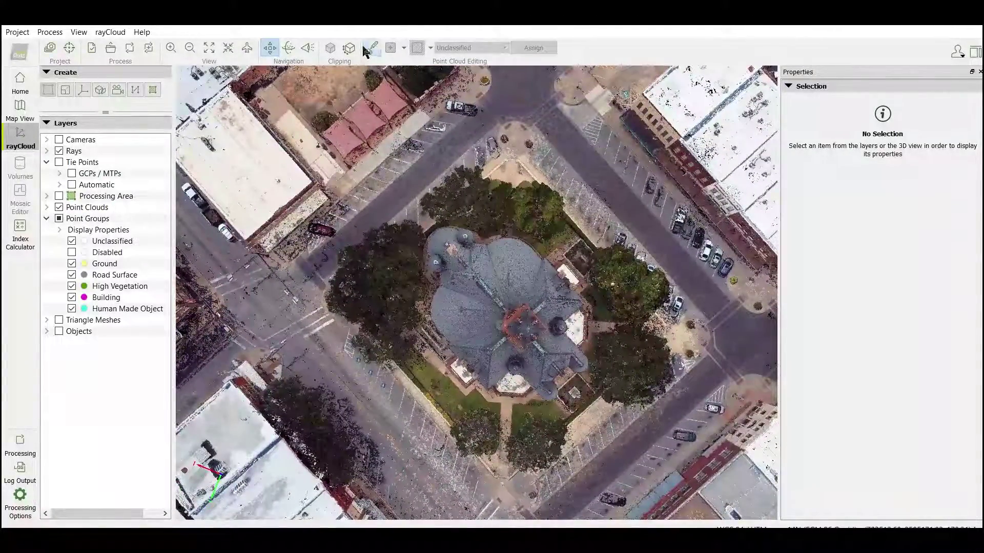
{"action": "left_click", "coordinate": [520, 231]}
{"action": "left_click", "coordinate": [557, 263]}
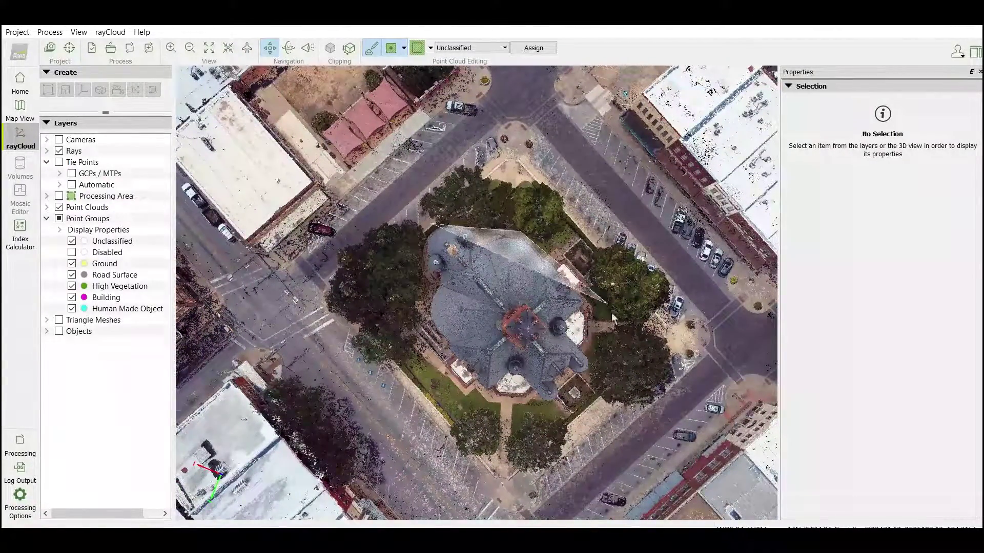
{"action": "left_click", "coordinate": [610, 323]}
{"action": "left_click", "coordinate": [585, 394]}
{"action": "left_click", "coordinate": [518, 412]}
{"action": "left_click", "coordinate": [476, 395]}
{"action": "left_click", "coordinate": [423, 334]}
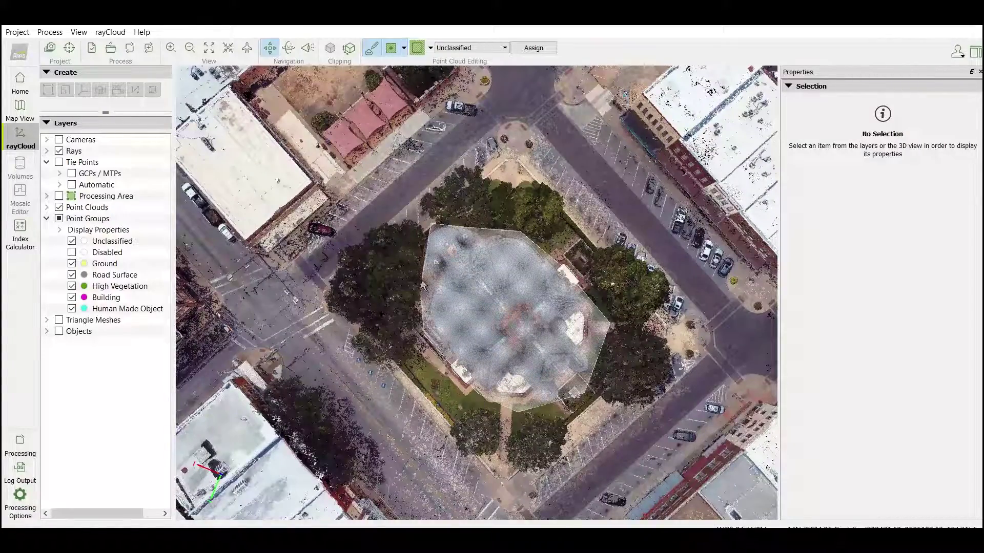
{"action": "right_click", "coordinate": [463, 314]}
{"action": "mouse_move", "coordinate": [463, 360]}
{"action": "left_mouse_down"}
{"action": "mouse_move", "coordinate": [509, 178]}
{"action": "mouse_move", "coordinate": [505, 187]}
{"action": "left_mouse_up"}
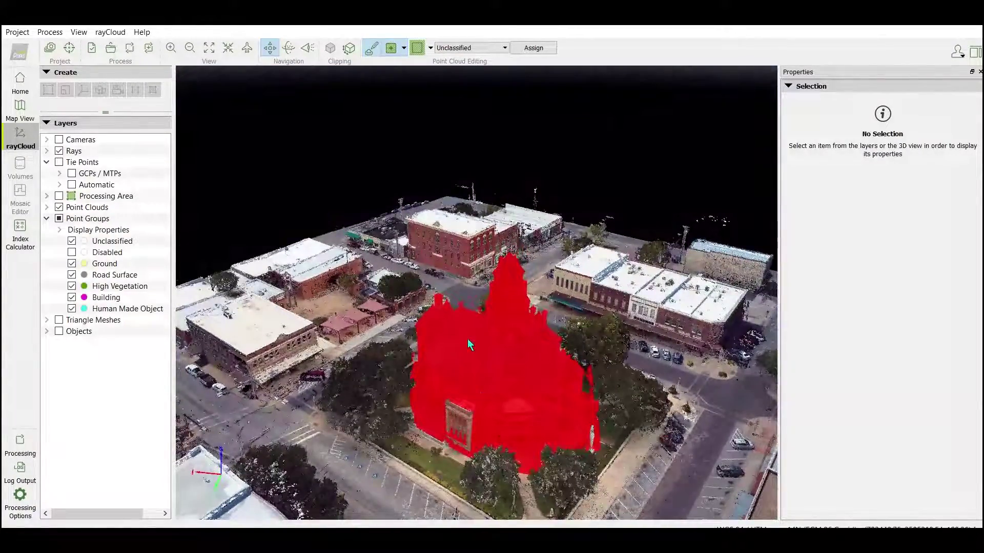
Hide the Ground, Road Surface, High Vegetation, Building and Human Made Object point groups, and assign the selected courthouse points to Building
{"action": "left_click", "coordinate": [506, 49]}
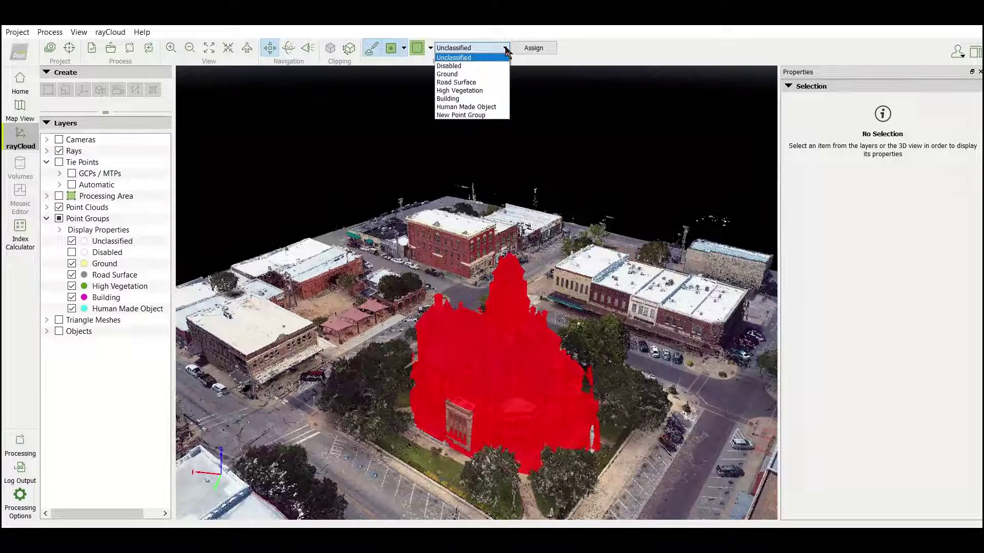
{"action": "left_click", "coordinate": [449, 97]}
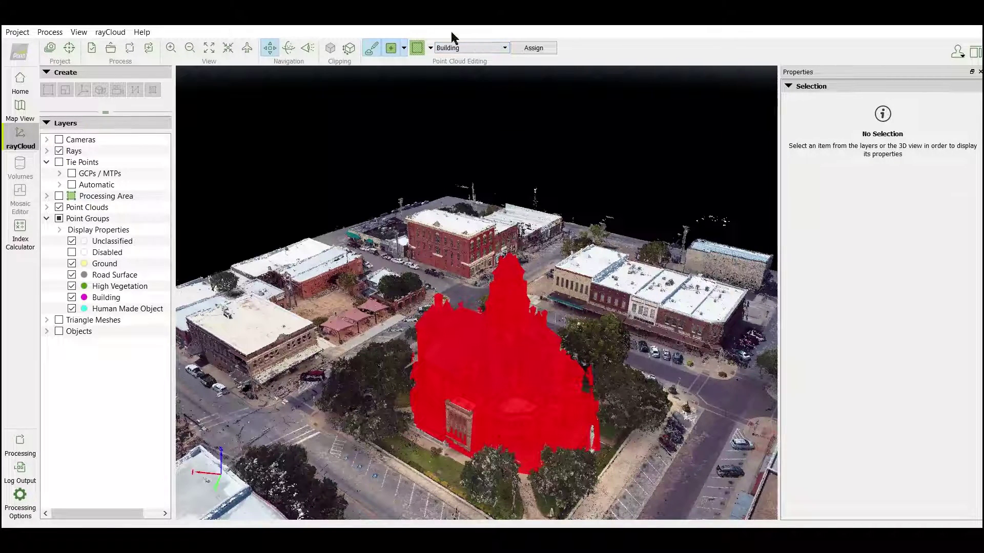
{"action": "left_click", "coordinate": [72, 263]}
{"action": "left_click", "coordinate": [72, 275]}
{"action": "left_click", "coordinate": [72, 286]}
{"action": "left_click", "coordinate": [71, 297]}
{"action": "left_click", "coordinate": [75, 301]}
{"action": "left_click", "coordinate": [72, 297]}
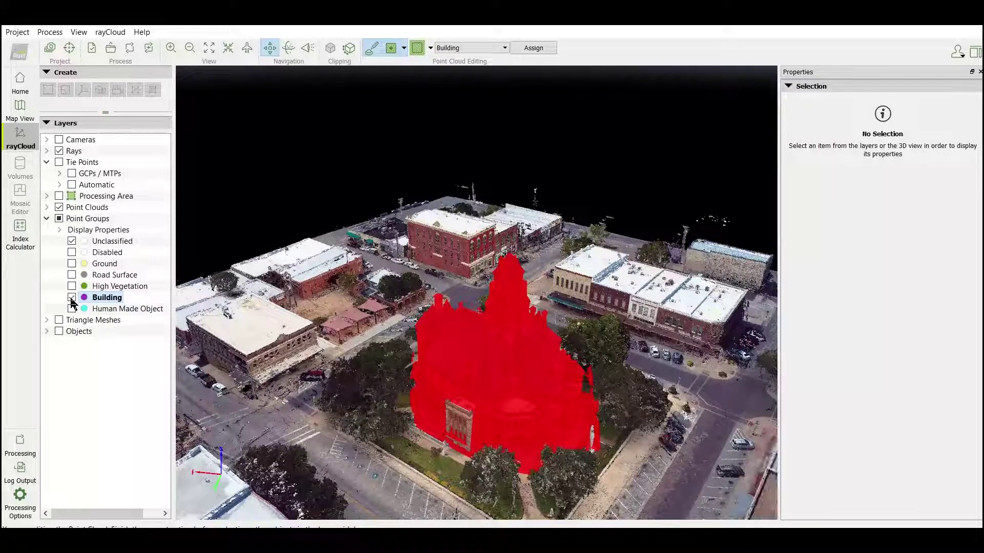
{"action": "left_click", "coordinate": [72, 299]}
{"action": "left_click_drag", "start_coordinate": [471, 373], "coordinate": [508, 433]}
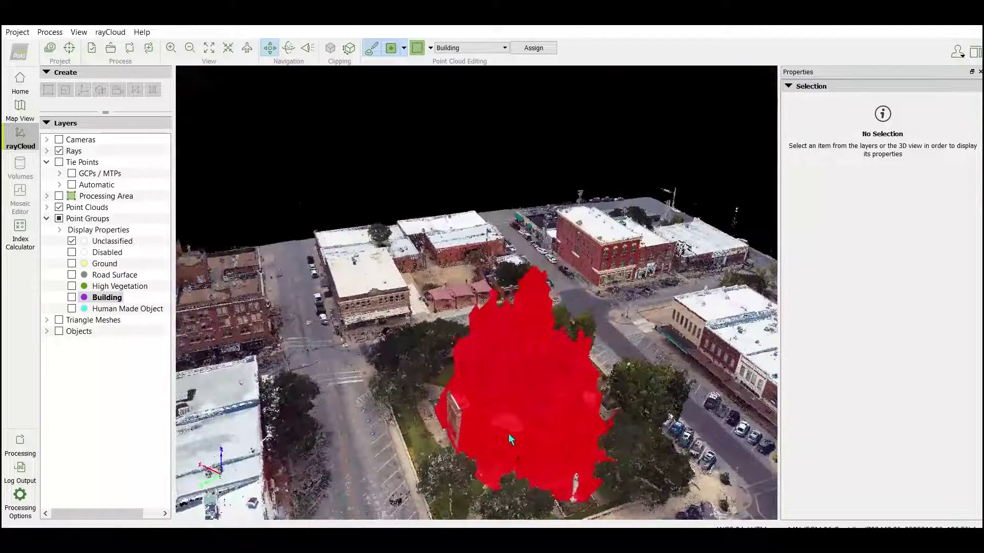
{"action": "left_click", "coordinate": [532, 48]}
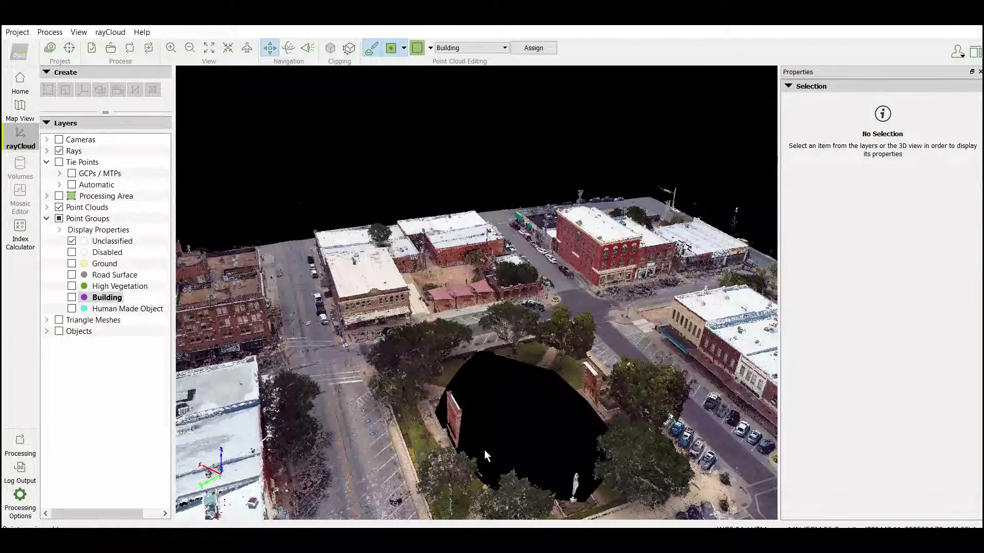
Outline the leftover red wall piece at the edge of the courthouse gap with a polygon and assign its points to Building
{"action": "left_click_drag", "start_coordinate": [484, 450], "coordinate": [521, 427]}
{"action": "scroll", "coordinate": [494, 481], "scroll_direction": "up", "scroll_amount": 4}
{"action": "left_click_drag", "start_coordinate": [408, 439], "coordinate": [445, 505]}
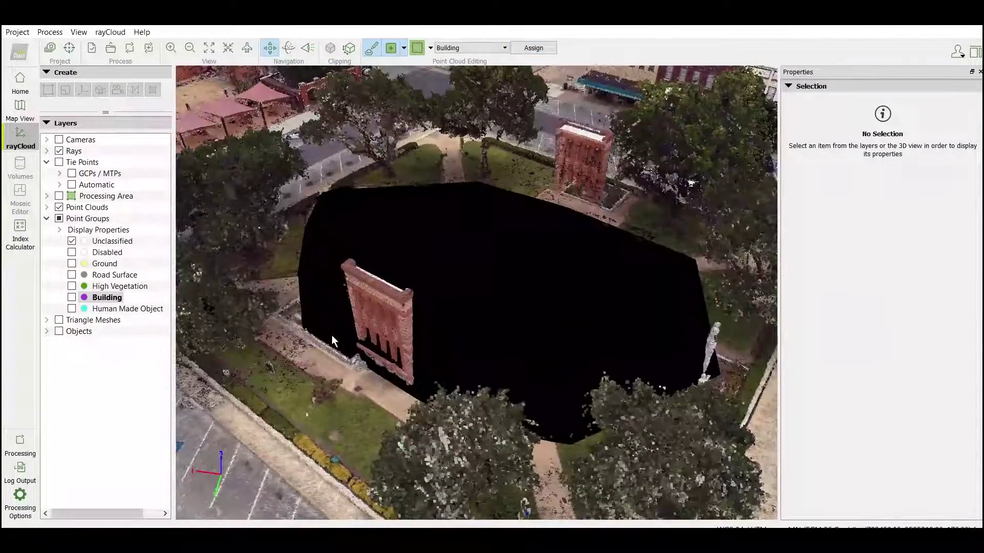
{"action": "left_click", "coordinate": [423, 396]}
{"action": "left_click", "coordinate": [456, 222]}
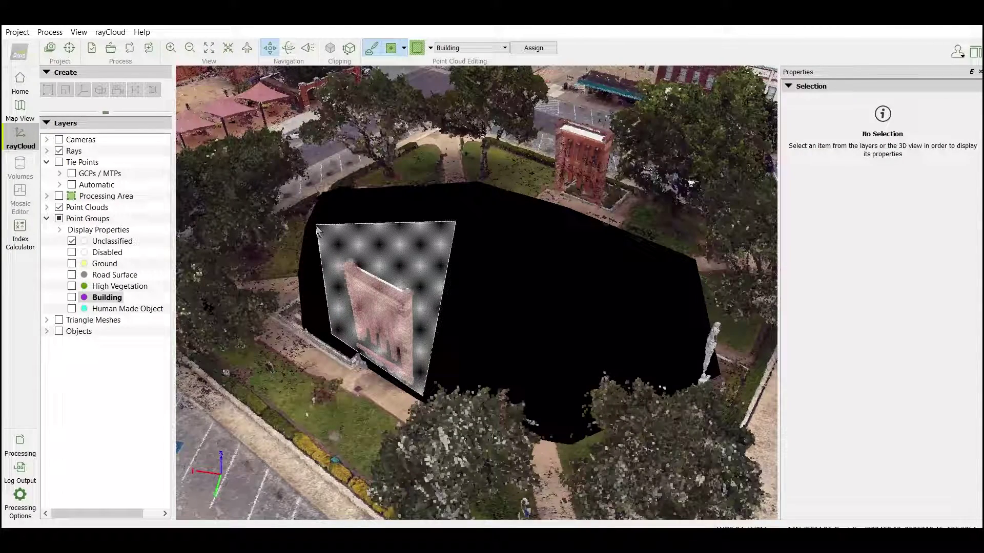
{"action": "right_click", "coordinate": [317, 225]}
{"action": "left_click", "coordinate": [533, 48]}
Select the stray tree points overhanging the near edge of the courthouse gap with a polygon and set their point group to Disabled
{"action": "mouse_move", "coordinate": [465, 388]}
{"action": "left_mouse_down"}
{"action": "mouse_move", "coordinate": [470, 328]}
{"action": "mouse_move", "coordinate": [448, 397]}
{"action": "left_mouse_up"}
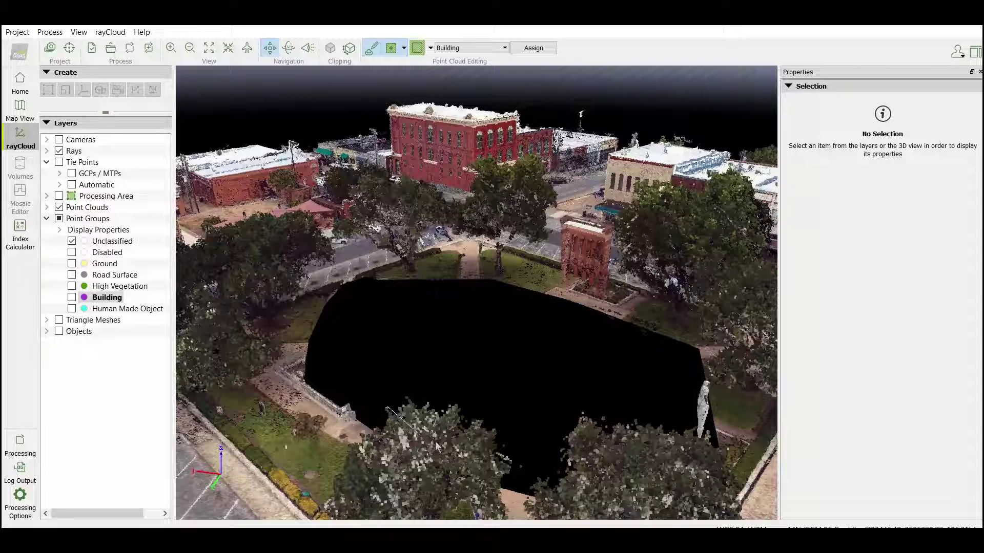
{"action": "left_click", "coordinate": [508, 477]}
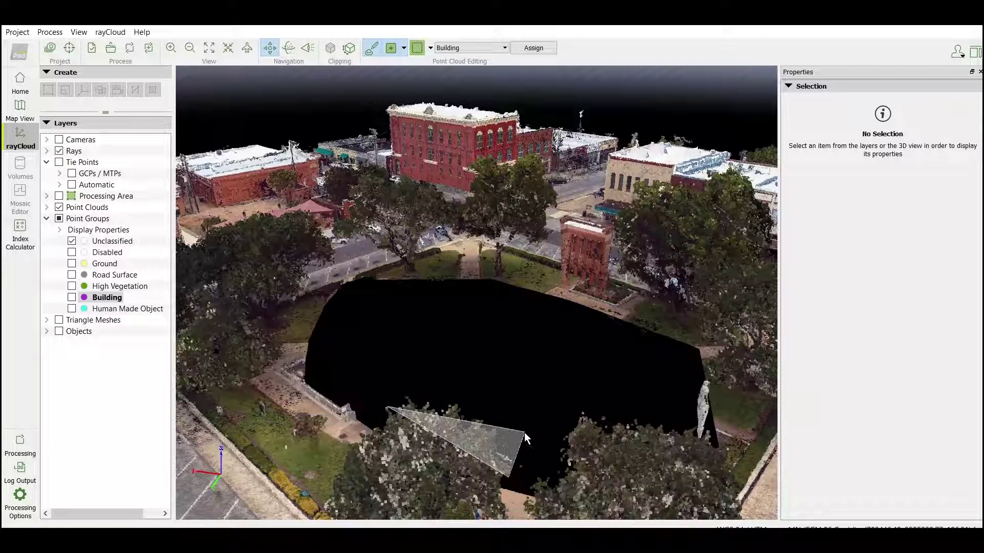
{"action": "left_click", "coordinate": [532, 447]}
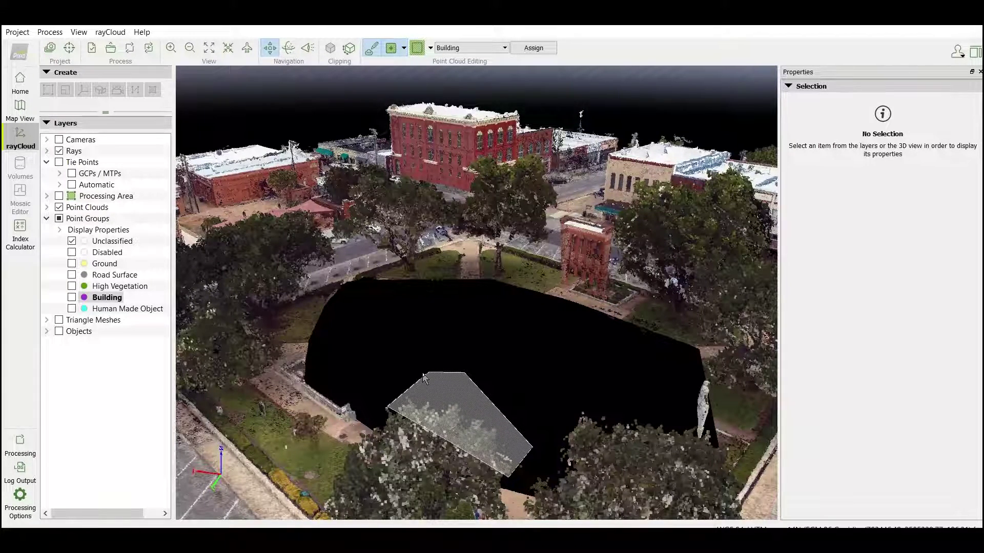
{"action": "right_click", "coordinate": [459, 401]}
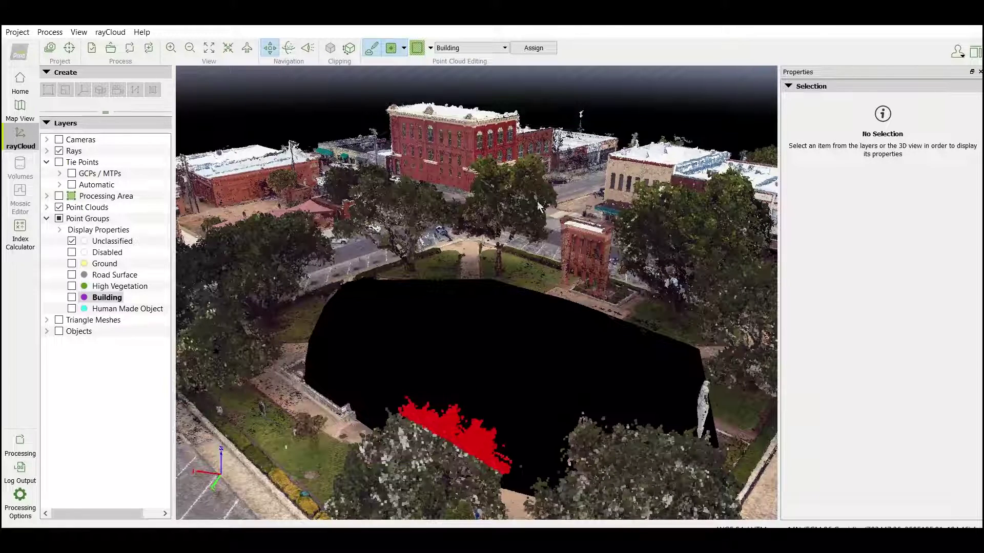
{"action": "left_click", "coordinate": [505, 48]}
{"action": "left_click", "coordinate": [474, 68]}
Show the Building point group again and turn off point cloud editing
{"action": "left_click_drag", "start_coordinate": [500, 377], "coordinate": [393, 387]}
{"action": "left_click_drag", "start_coordinate": [499, 432], "coordinate": [470, 407]}
{"action": "left_click_drag", "start_coordinate": [412, 332], "coordinate": [344, 333]}
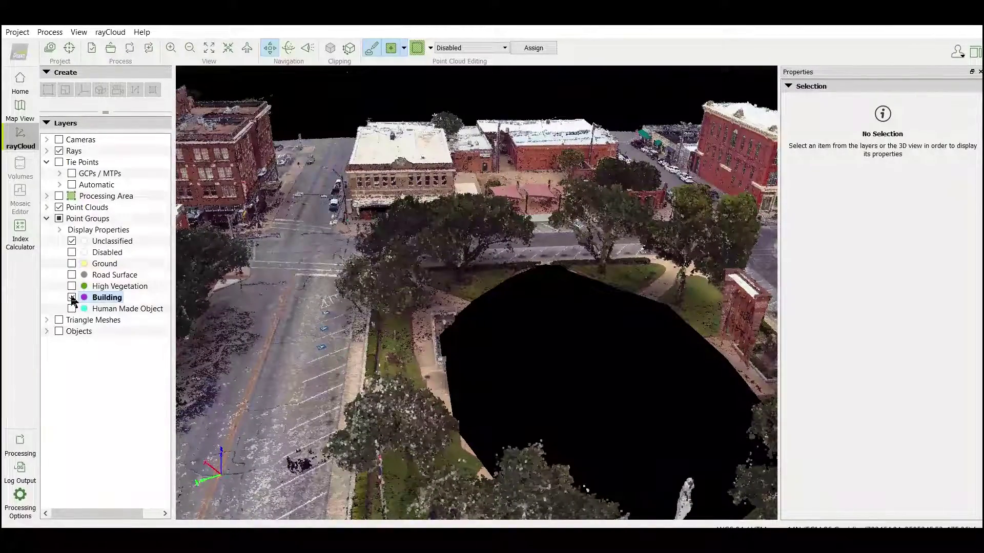
{"action": "left_click", "coordinate": [72, 298]}
{"action": "left_click", "coordinate": [371, 48]}
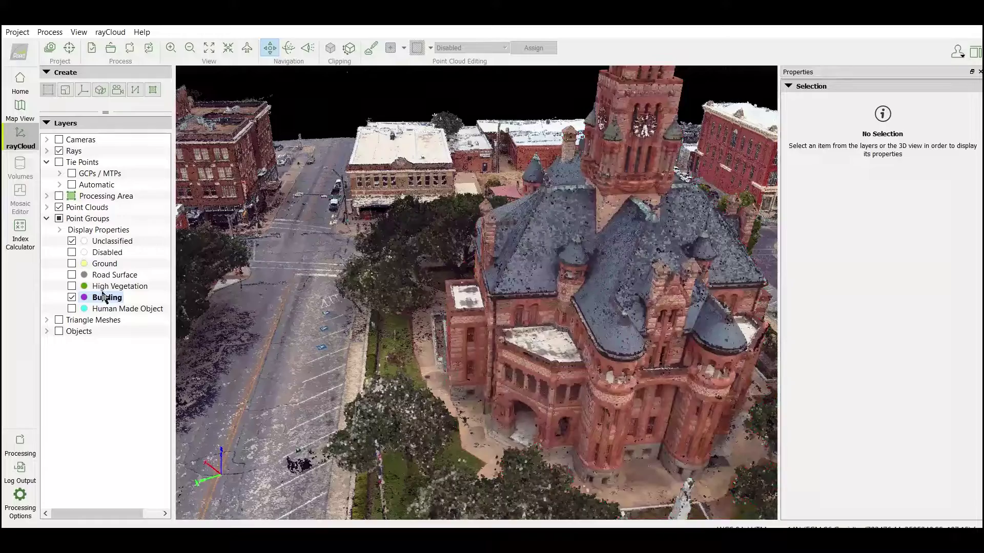
Outline the floating noise points and upper street lamp beside the red corner building with a polygon in point cloud editing, and assign them to Disabled
{"action": "left_click_drag", "start_coordinate": [517, 223], "coordinate": [292, 284]}
{"action": "scroll", "coordinate": [380, 303], "scroll_direction": "up", "scroll_amount": 4}
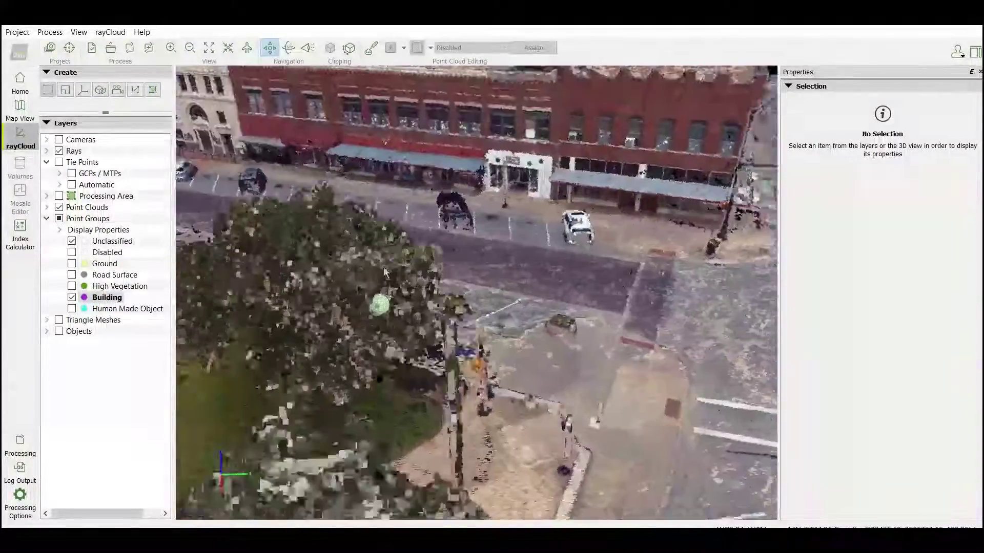
{"action": "left_click_drag", "start_coordinate": [380, 304], "coordinate": [377, 280]}
{"action": "left_click_drag", "start_coordinate": [505, 230], "coordinate": [377, 391]}
{"action": "left_click_drag", "start_coordinate": [468, 157], "coordinate": [468, 169]}
{"action": "scroll", "coordinate": [468, 159], "scroll_direction": "down", "scroll_amount": 4}
{"action": "left_click_drag", "start_coordinate": [536, 154], "coordinate": [431, 267]}
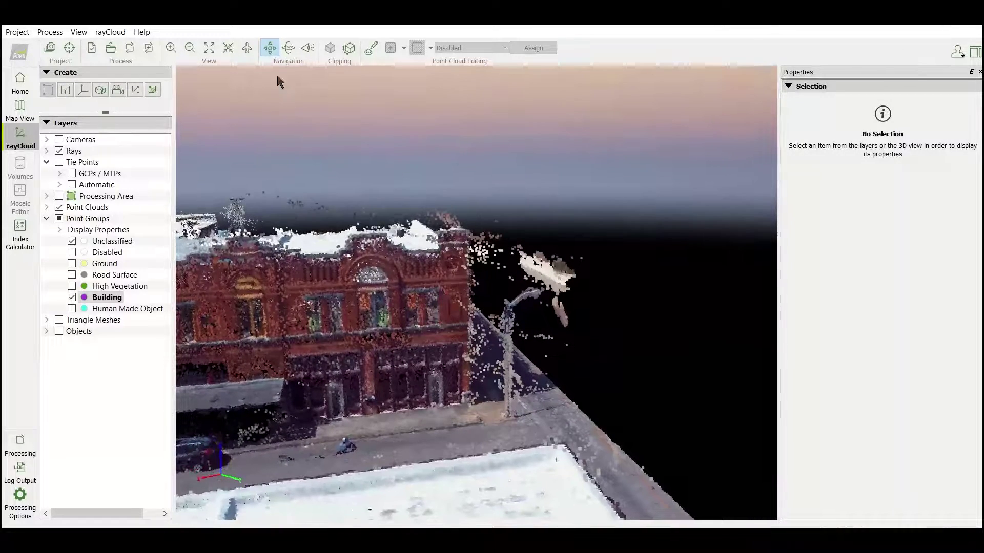
{"action": "left_click", "coordinate": [371, 48]}
{"action": "left_click", "coordinate": [473, 221]}
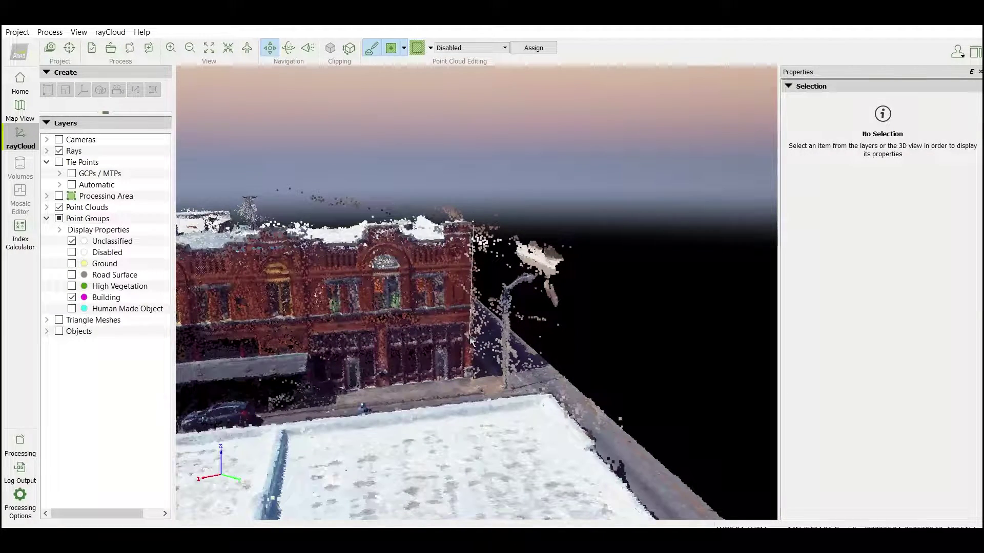
{"action": "left_click", "coordinate": [475, 294]}
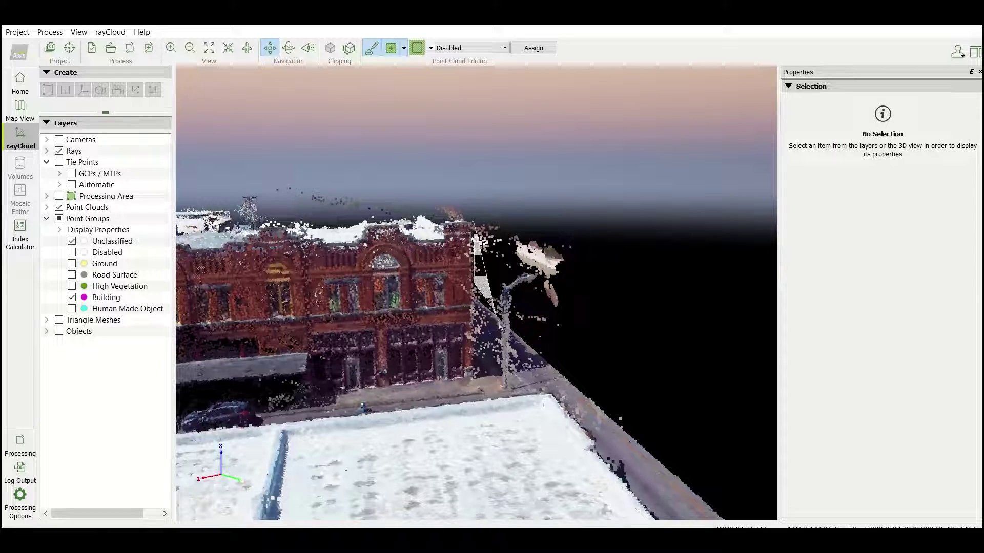
{"action": "left_click", "coordinate": [593, 385]}
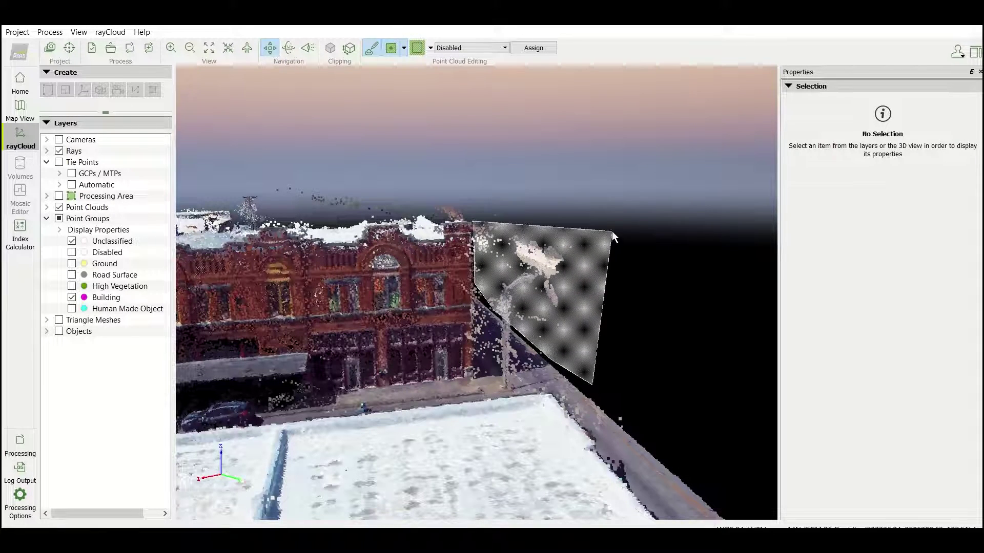
{"action": "left_click", "coordinate": [612, 230]}
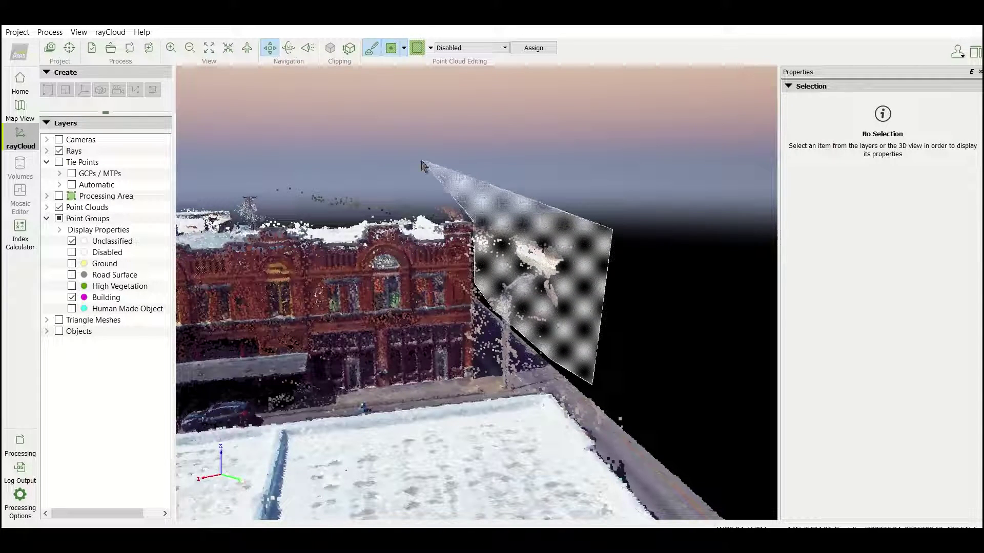
{"action": "left_click", "coordinate": [463, 186]}
{"action": "right_click", "coordinate": [432, 215]}
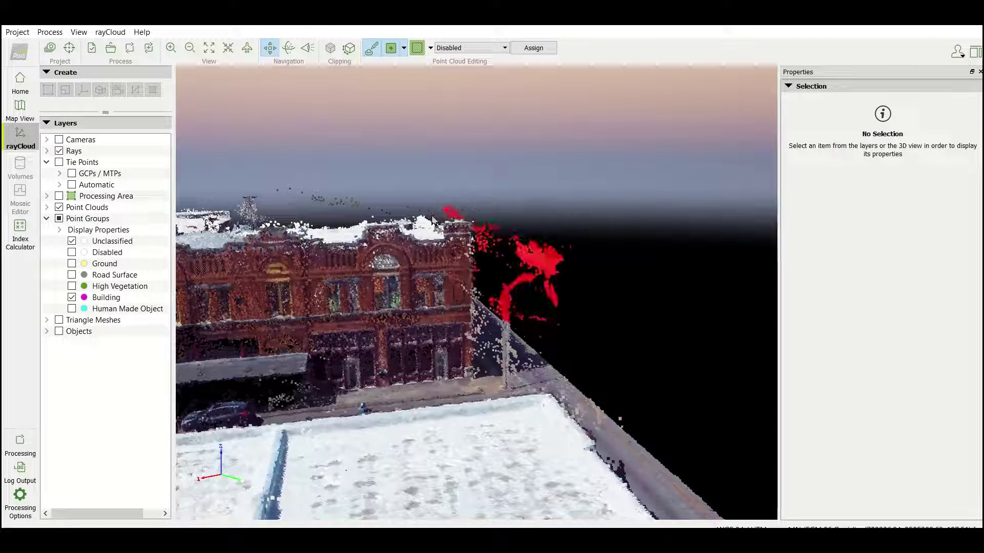
{"action": "left_click", "coordinate": [533, 47]}
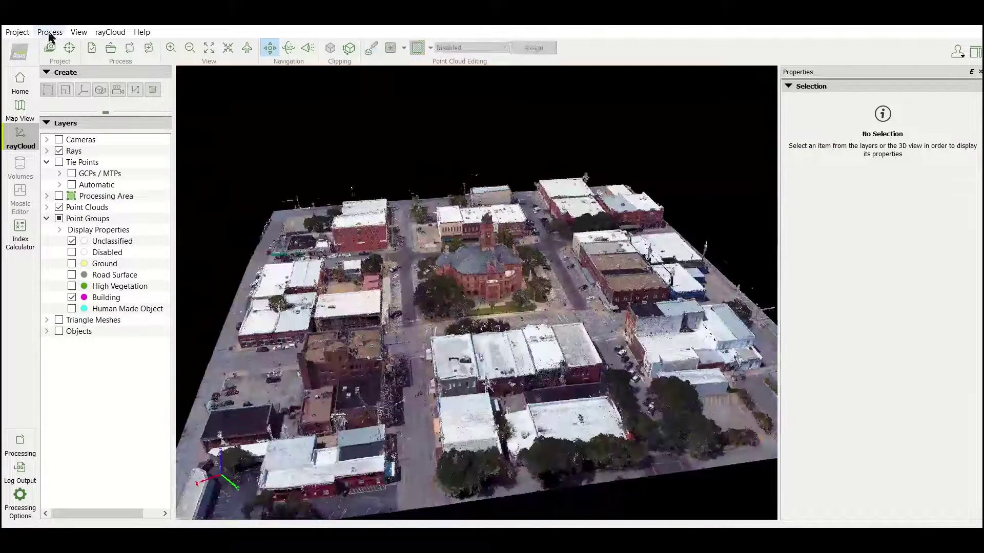
Generate the 3D textured mesh and view the resulting courthouse mesh from an oblique angle
{"action": "left_click", "coordinate": [50, 32]}
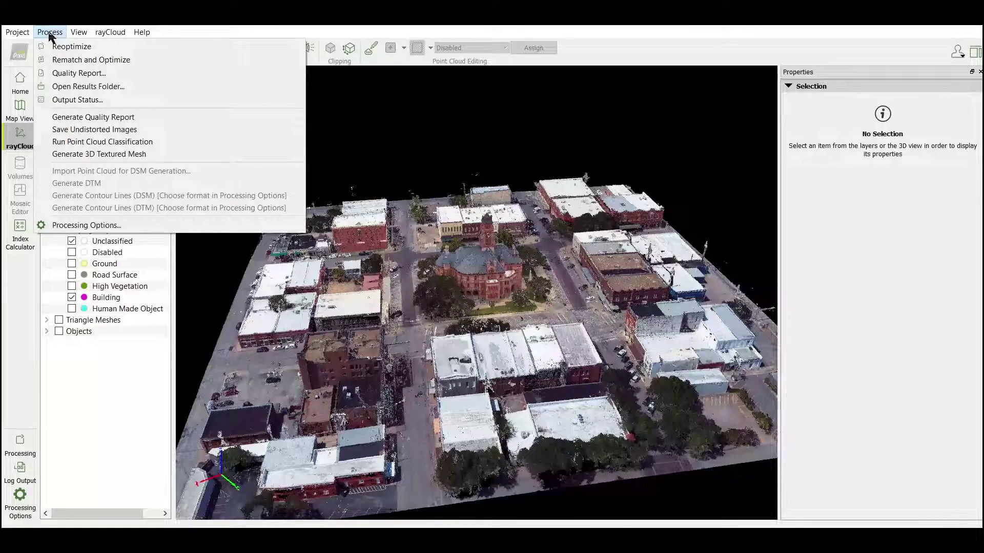
{"action": "left_click", "coordinate": [83, 154]}
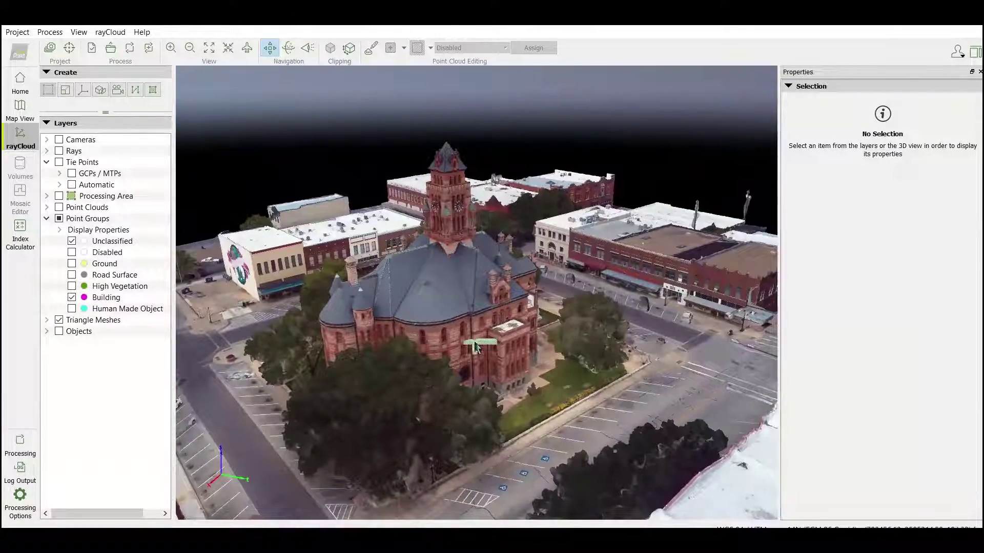
{"action": "left_click_drag", "start_coordinate": [477, 376], "coordinate": [579, 376]}
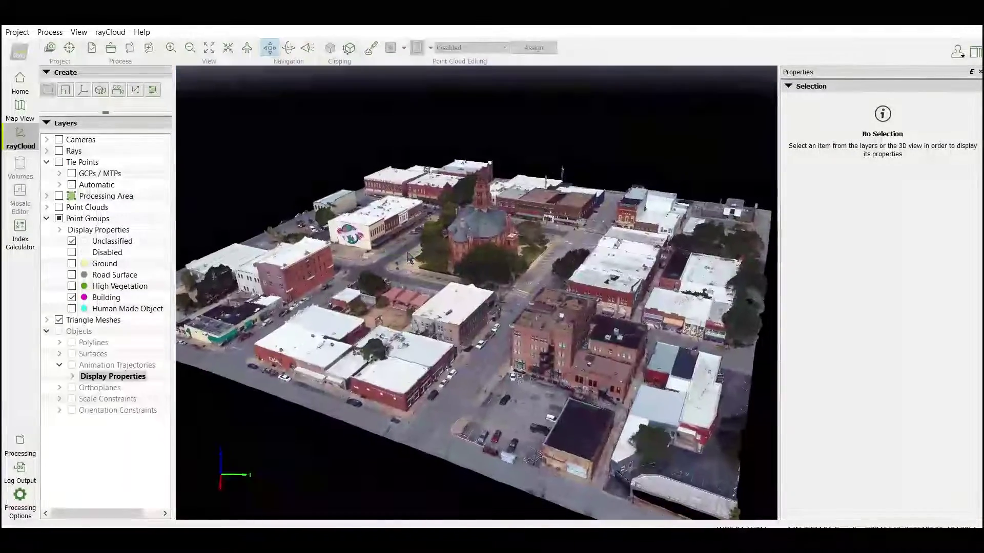
Start a new video animation trajectory from User Recorded Views and record the first waypoint with the whole model seen from far away
{"action": "scroll", "coordinate": [458, 237], "scroll_direction": "down", "scroll_amount": 5}
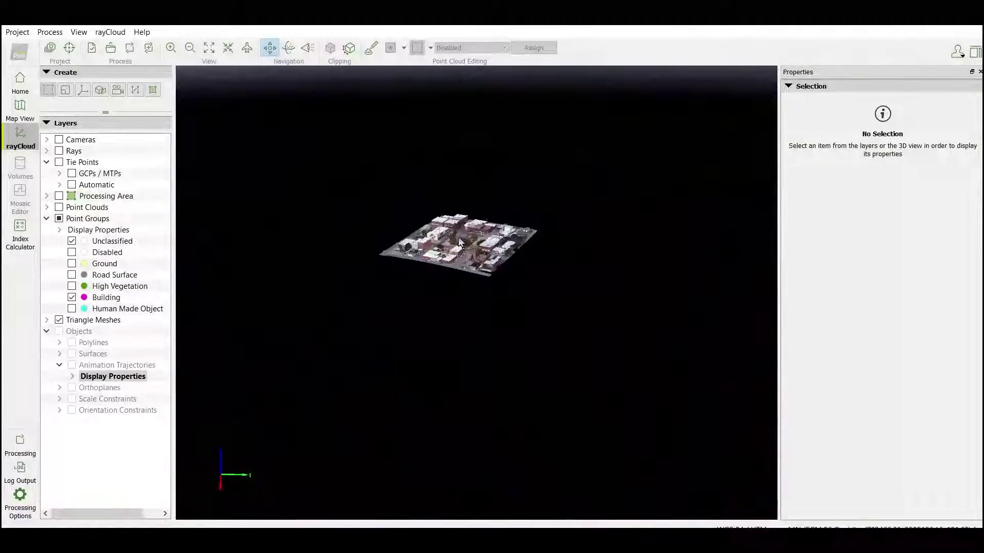
{"action": "left_click", "coordinate": [117, 91]}
{"action": "left_click_drag", "start_coordinate": [466, 195], "coordinate": [111, 143]}
{"action": "left_click_drag", "start_coordinate": [266, 232], "coordinate": [217, 232]}
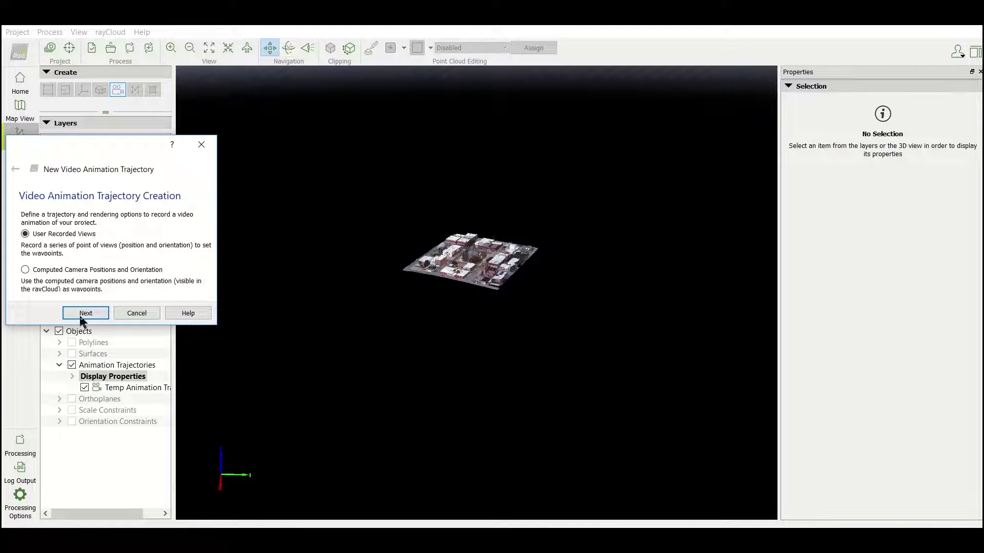
{"action": "left_click", "coordinate": [85, 314]}
{"action": "left_click", "coordinate": [149, 292]}
Record four more trajectory waypoints, approaching the model and changing the viewing direction around the courthouse between them
{"action": "scroll", "coordinate": [236, 256], "scroll_direction": "up", "scroll_amount": 5}
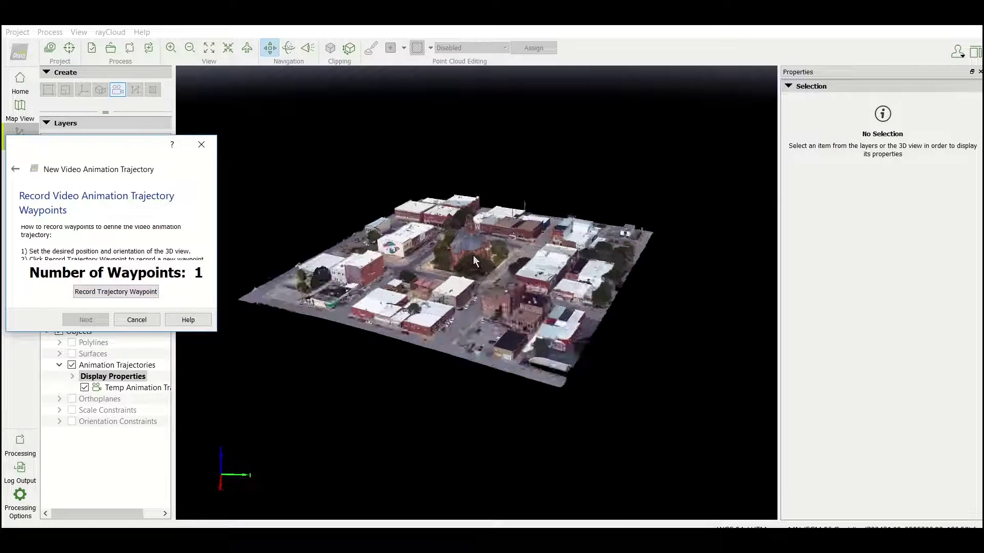
{"action": "left_click", "coordinate": [132, 292]}
{"action": "left_click_drag", "start_coordinate": [467, 208], "coordinate": [414, 207]}
{"action": "left_click", "coordinate": [116, 292]}
{"action": "left_click_drag", "start_coordinate": [473, 204], "coordinate": [313, 210]}
{"action": "left_click", "coordinate": [115, 291]}
{"action": "left_click_drag", "start_coordinate": [482, 157], "coordinate": [482, 193]}
{"action": "left_click", "coordinate": [115, 292]}
Record further trajectory waypoints flying past the courthouse tower and the red corner building, ending beyond the model's far edge
{"action": "scroll", "coordinate": [469, 247], "scroll_direction": "up", "scroll_amount": 3}
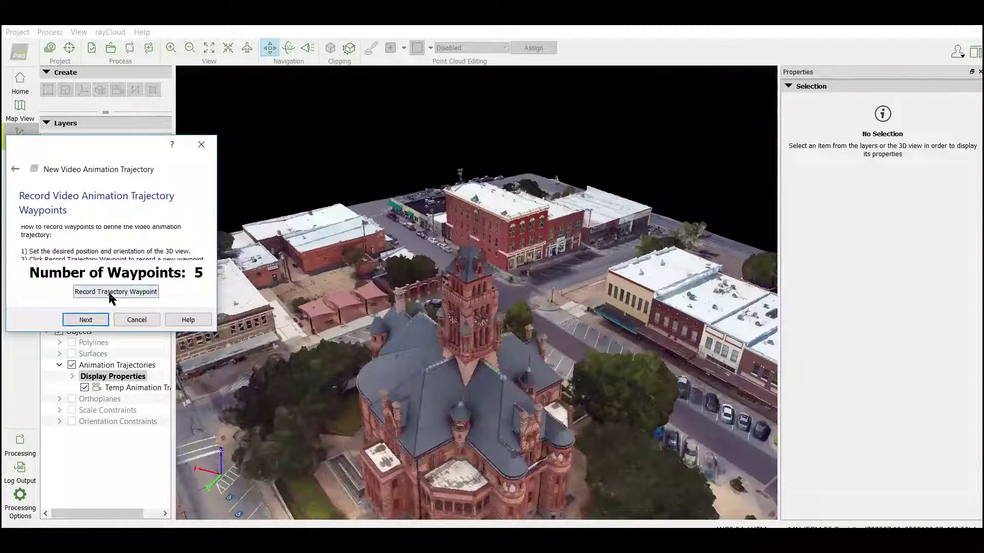
{"action": "left_click_drag", "start_coordinate": [483, 171], "coordinate": [476, 240]}
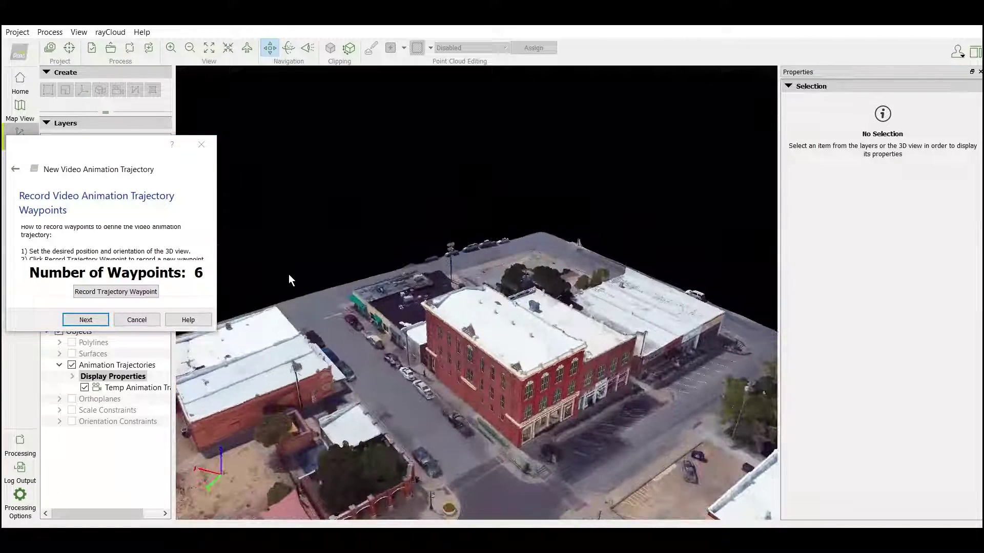
{"action": "left_click", "coordinate": [115, 291]}
{"action": "scroll", "coordinate": [514, 246], "scroll_direction": "up", "scroll_amount": 5}
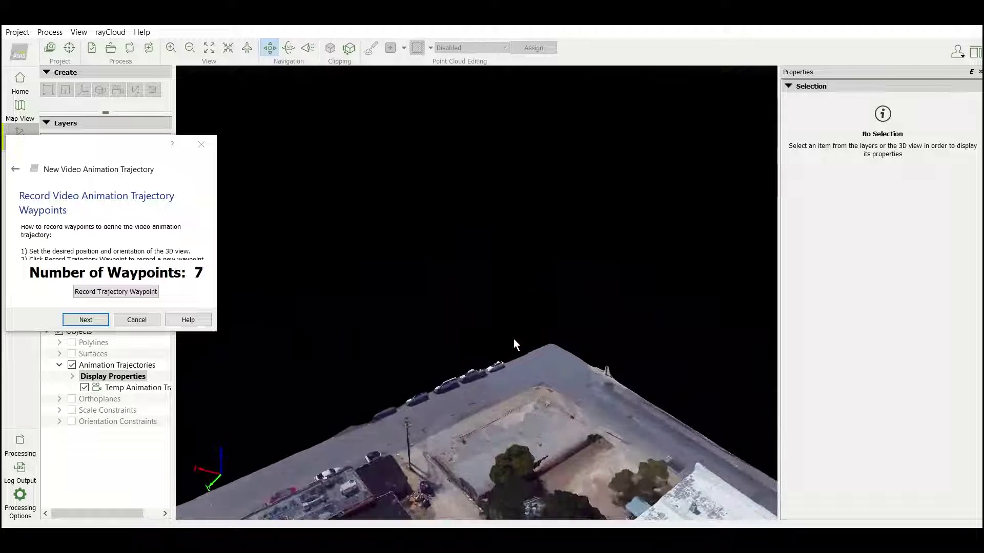
{"action": "left_click", "coordinate": [153, 293]}
{"action": "left_click_drag", "start_coordinate": [531, 275], "coordinate": [515, 460]}
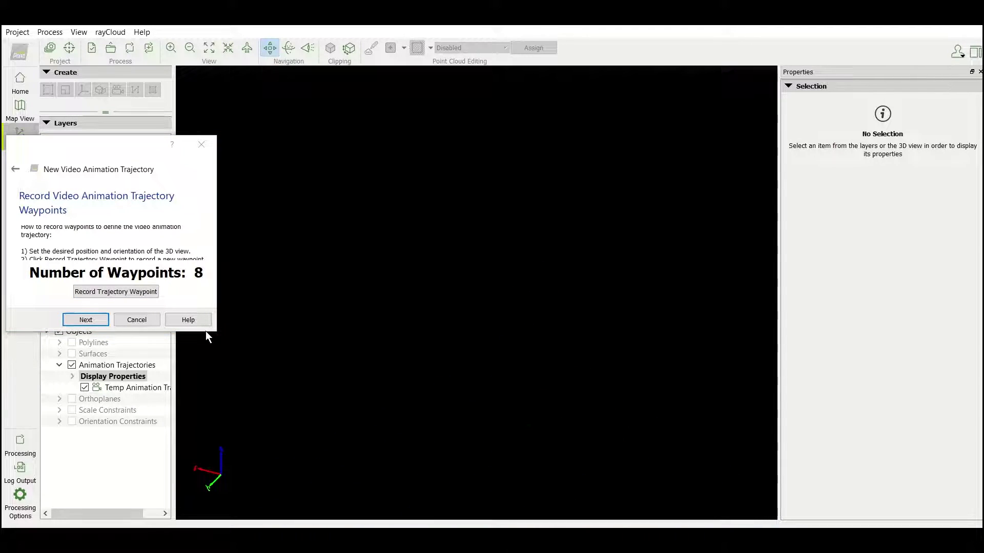
{"action": "left_click", "coordinate": [104, 294]}
Set the video animation's duration to 15 seconds and finish creating the trajectory
{"action": "left_click", "coordinate": [86, 321]}
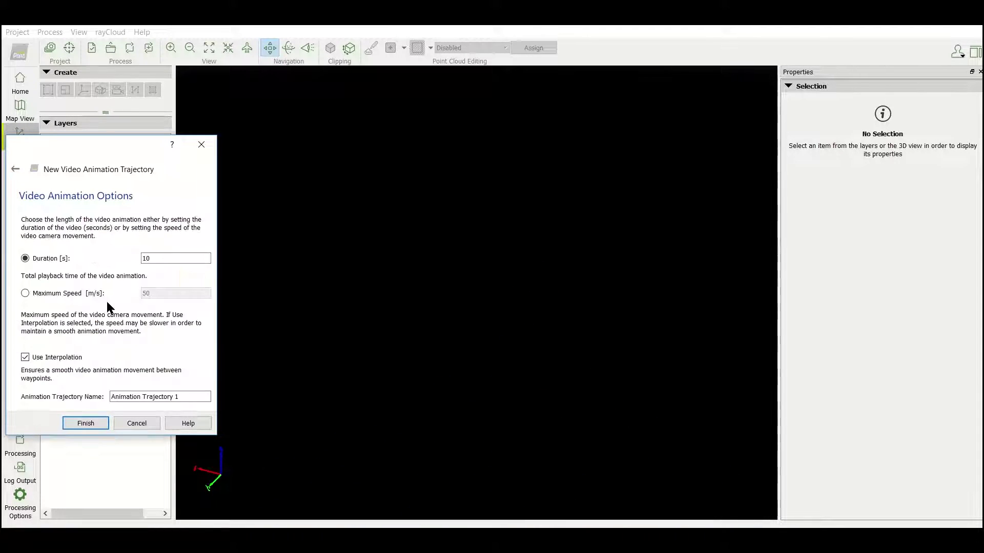
{"action": "type", "text": "15"}
{"action": "left_click", "coordinate": [85, 424]}
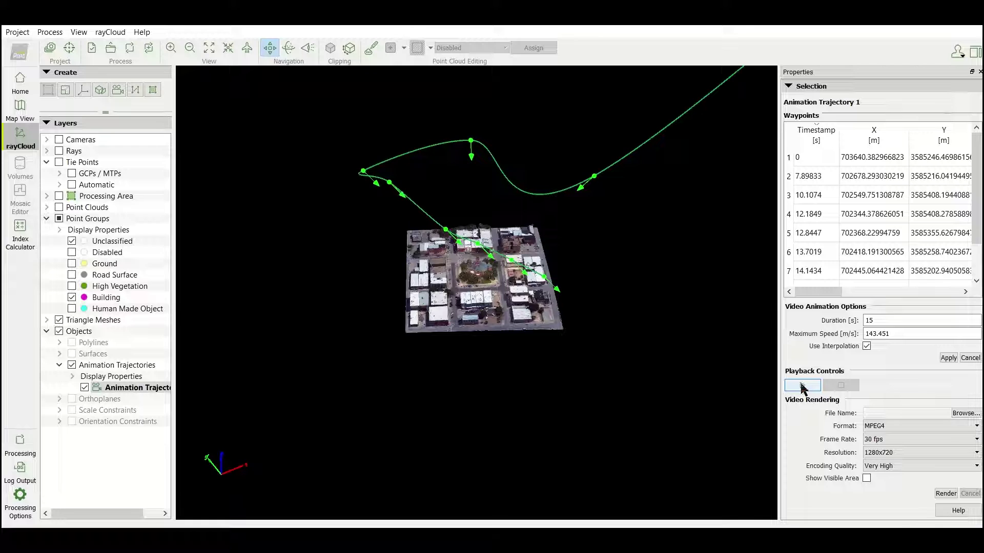
Set the video rendering to a 1920x1080 resolution and 60 fps frame rate, and play back the animation trajectory
{"action": "left_click", "coordinate": [880, 457]}
{"action": "left_click", "coordinate": [877, 481]}
{"action": "left_click", "coordinate": [878, 440]}
{"action": "left_click", "coordinate": [877, 466]}
{"action": "left_click", "coordinate": [802, 386]}
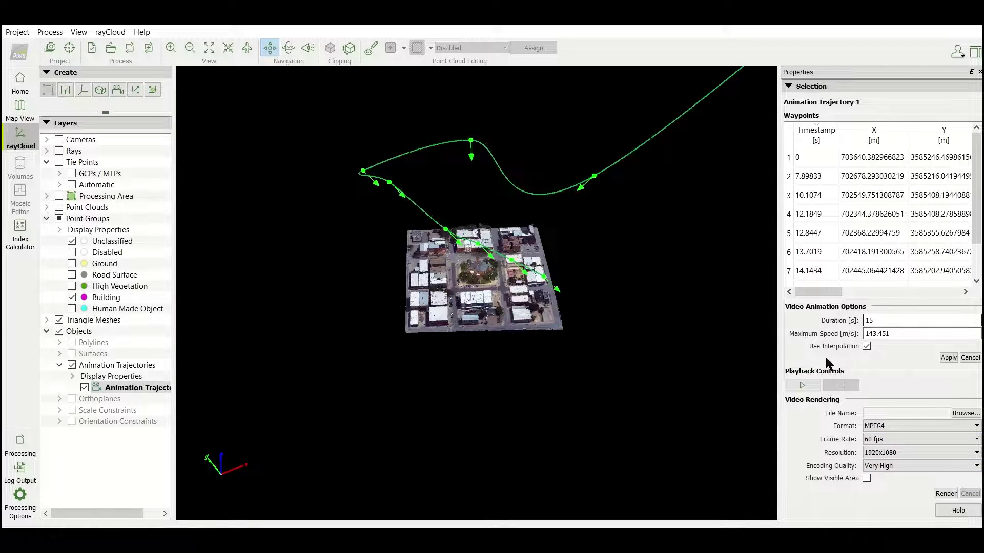